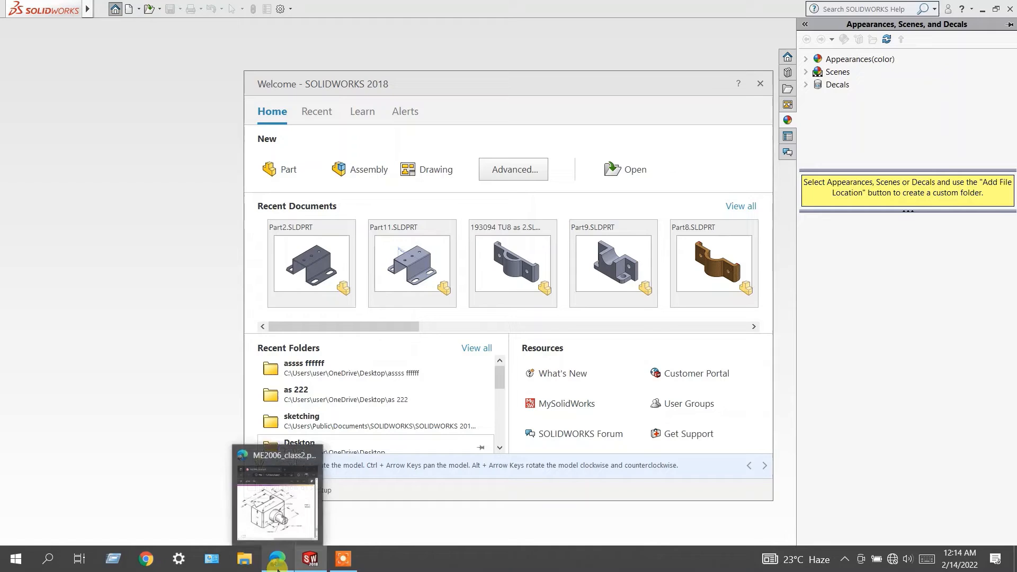
- Look at the Part 3 drawing in ME2006_class2.pdf and create a new SOLIDWORKS part
click(277, 564)
drag(487, 168, 489, 129)
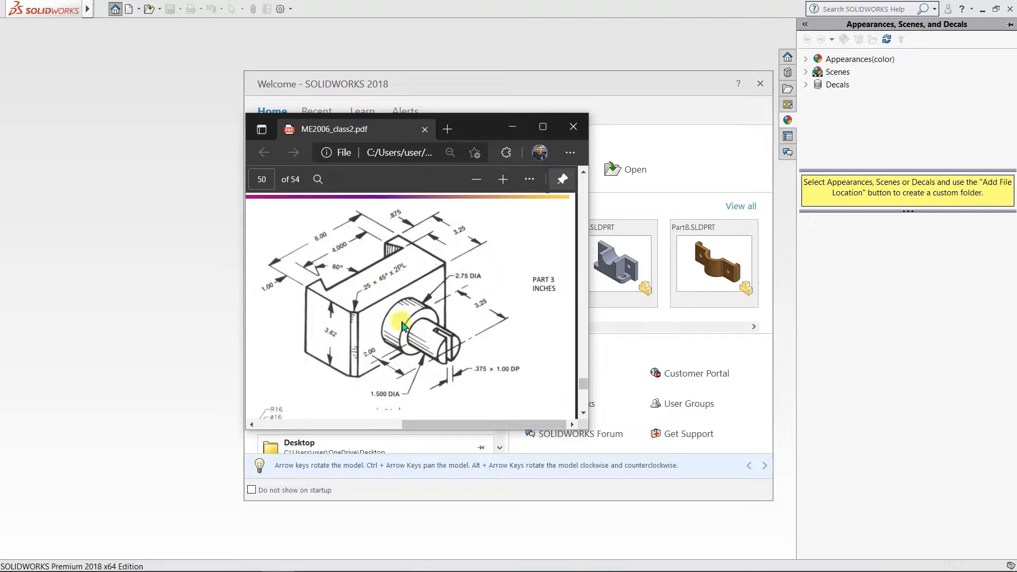
click(518, 127)
click(279, 170)
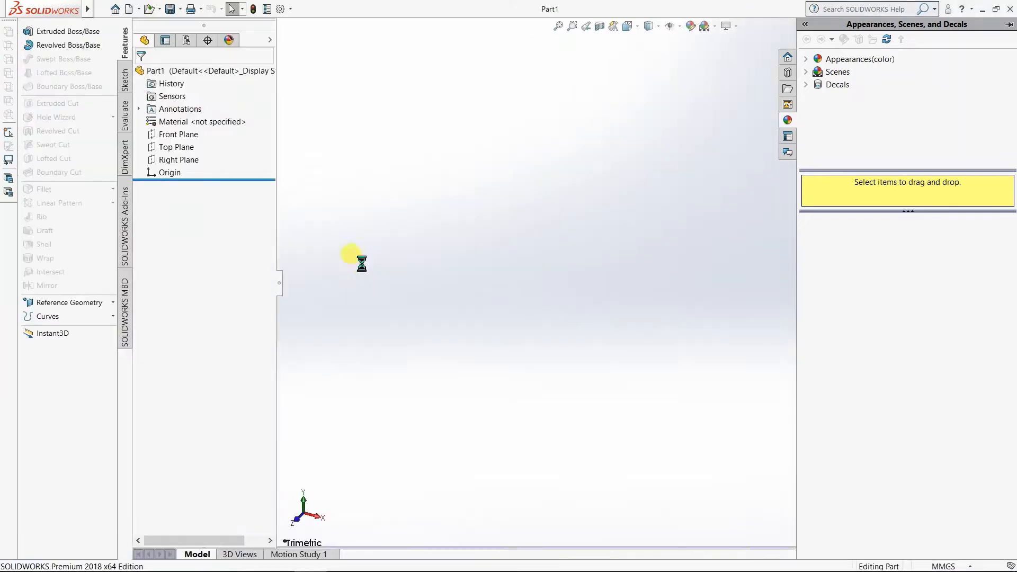
- Sketch a center rectangle about 168 mm wide and 115 mm high on the Front Plane, centred on the origin
click(179, 135)
click(234, 115)
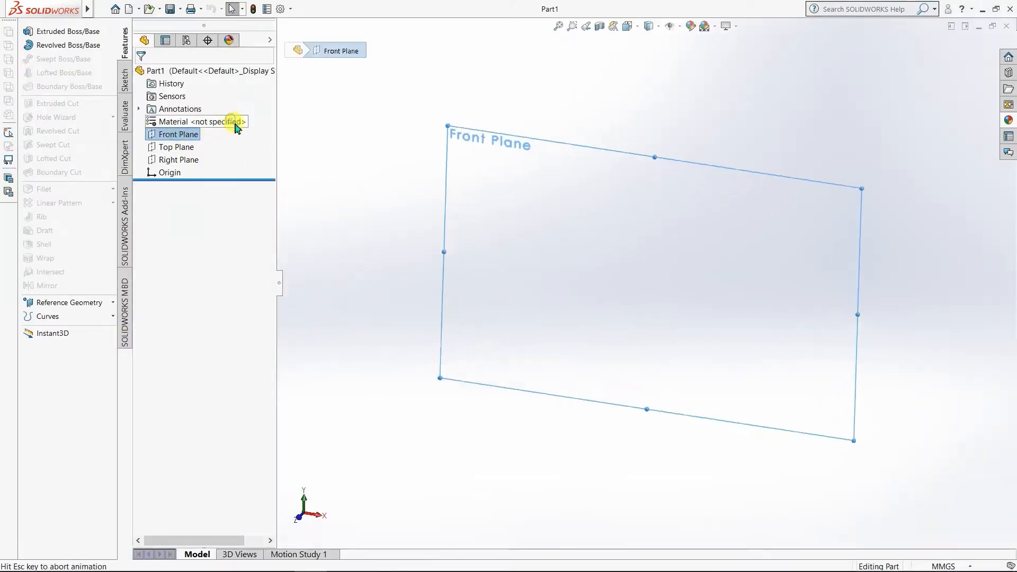
click(125, 78)
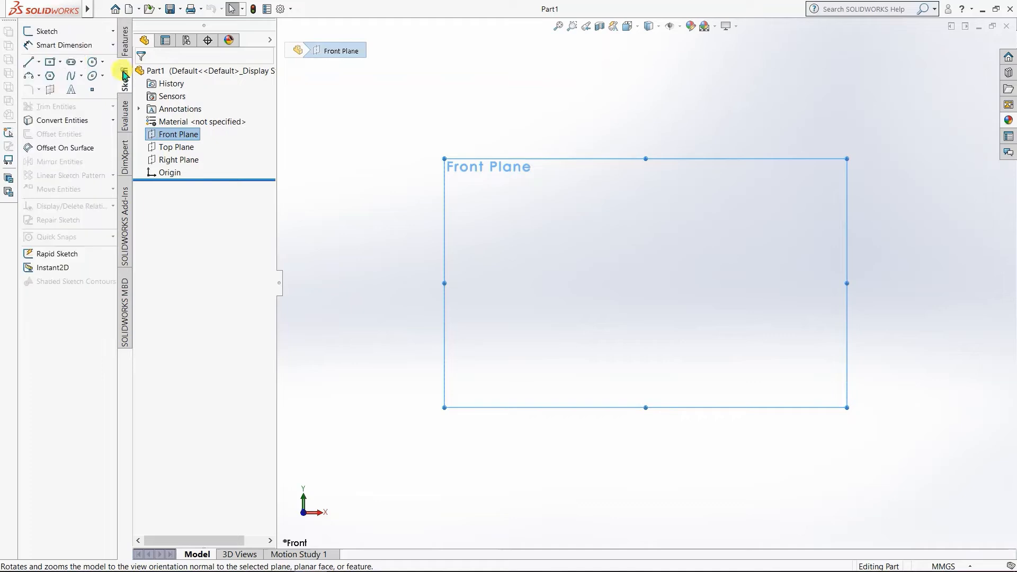
click(53, 62)
click(645, 284)
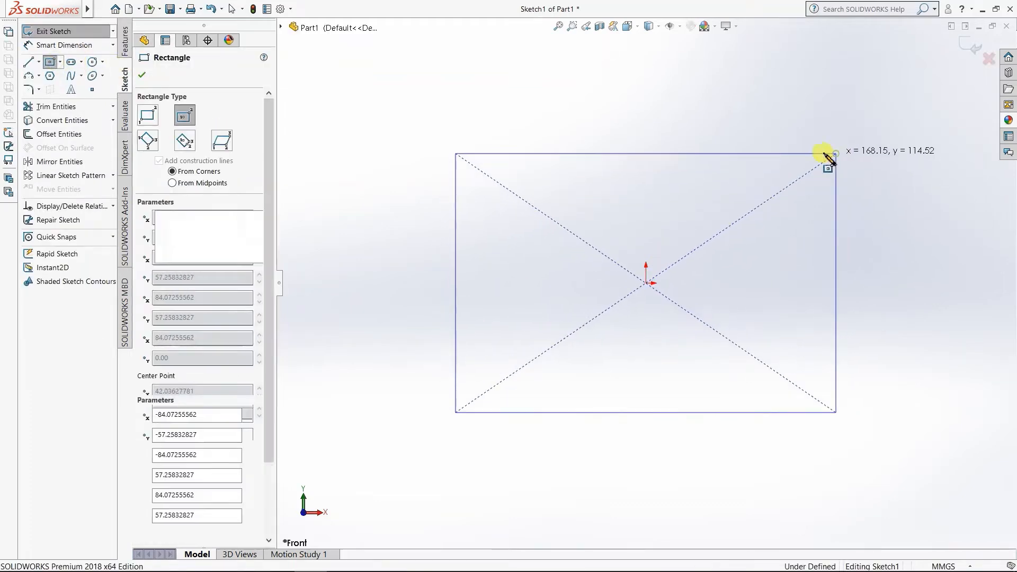
click(830, 156)
- Sketch two concentric circles centred on the origin inside the rectangle
click(92, 61)
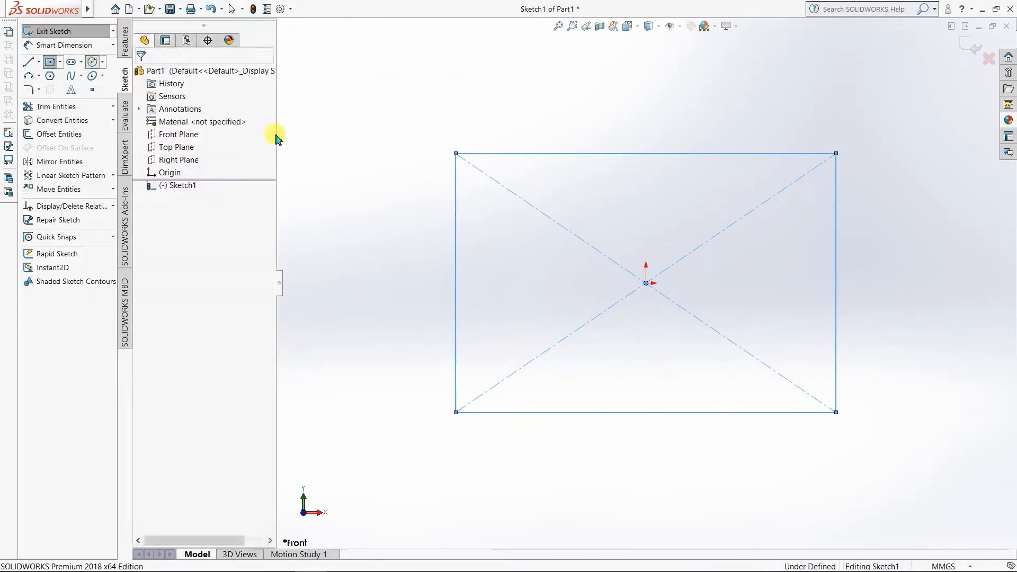
click(646, 284)
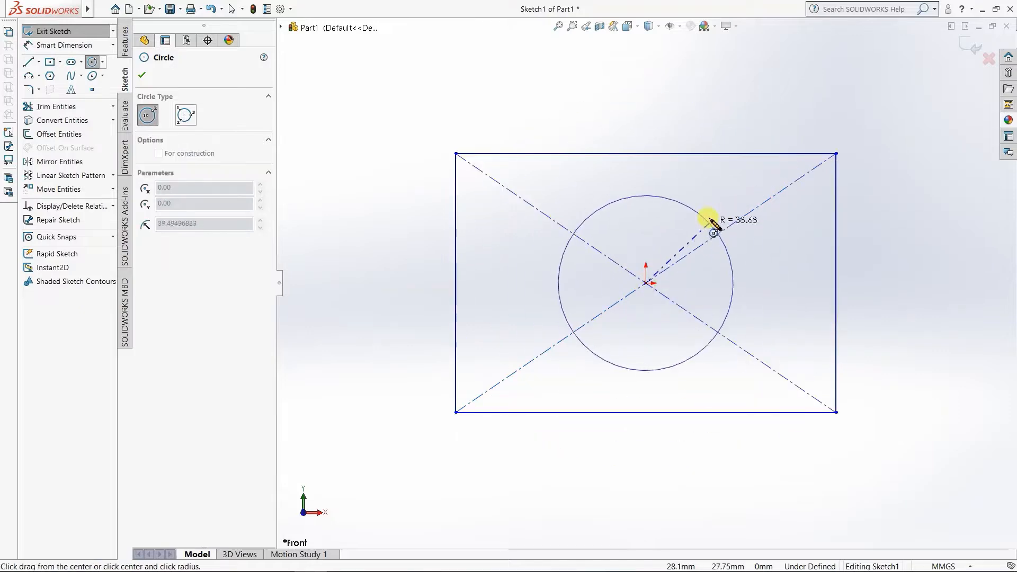
click(713, 212)
click(646, 283)
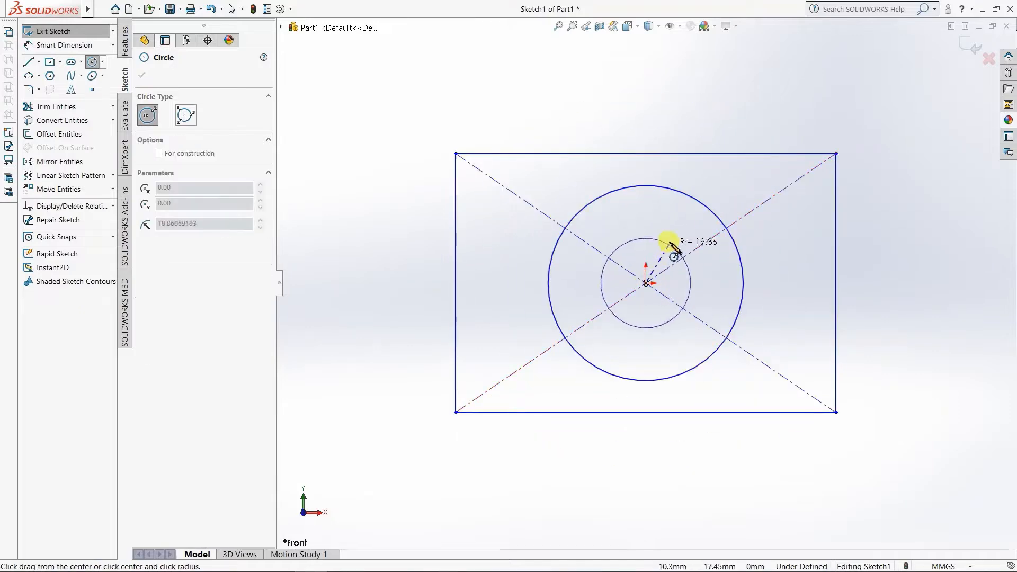
click(673, 240)
click(142, 74)
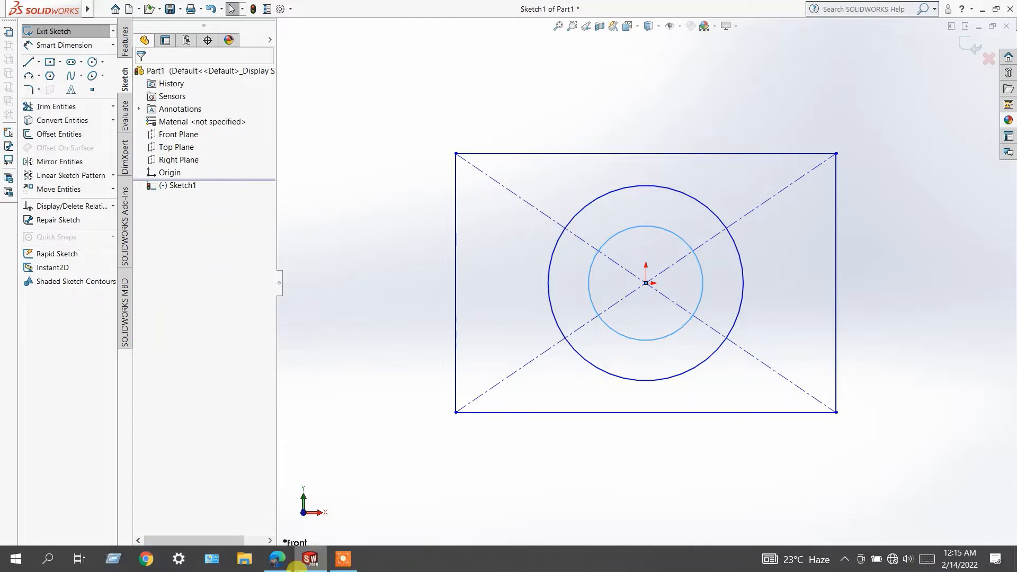
- Consult the Part 3 drawing and dimension the rectangle's height to 3.62 mm
click(285, 561)
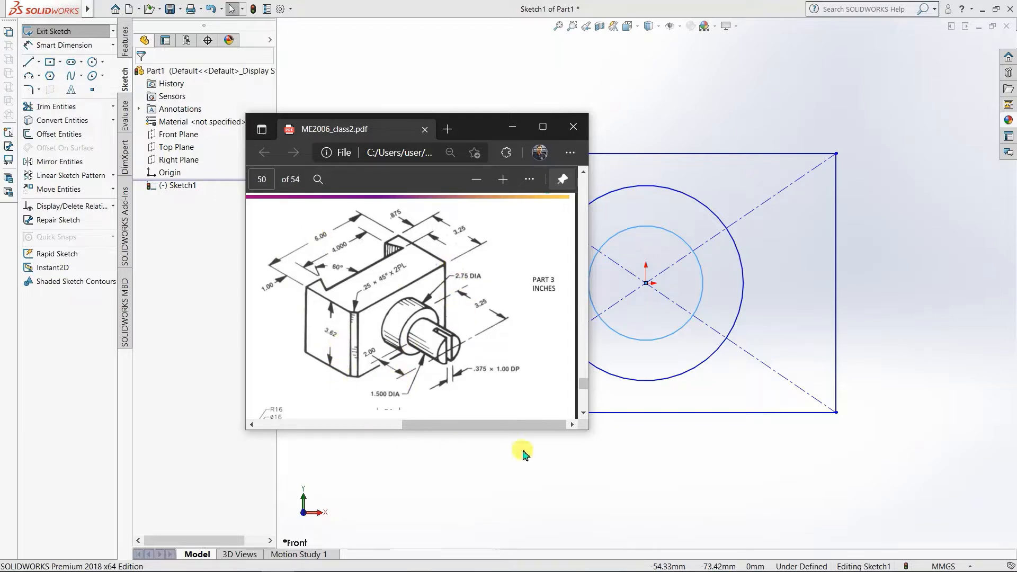
click(79, 45)
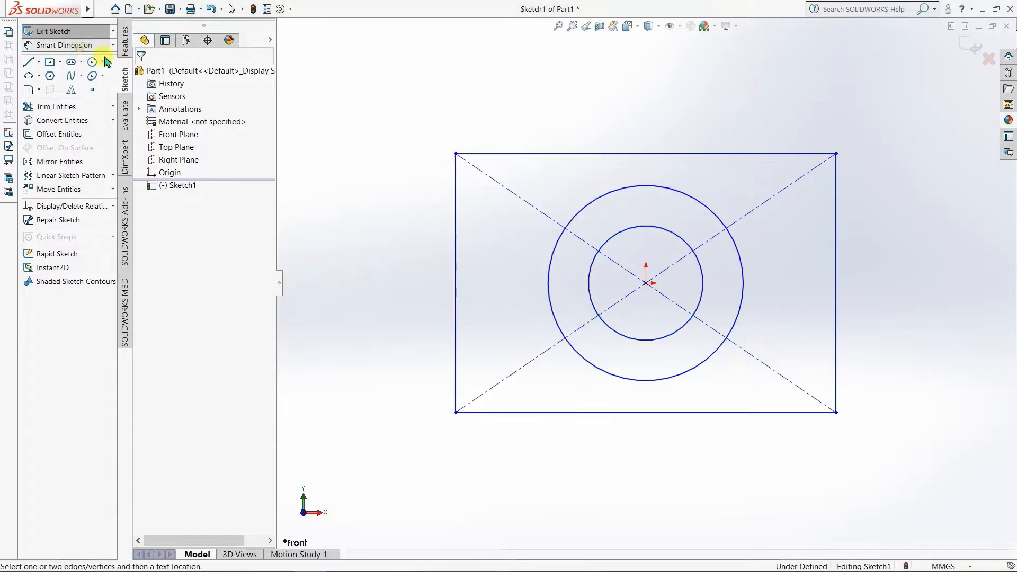
click(837, 288)
click(925, 273)
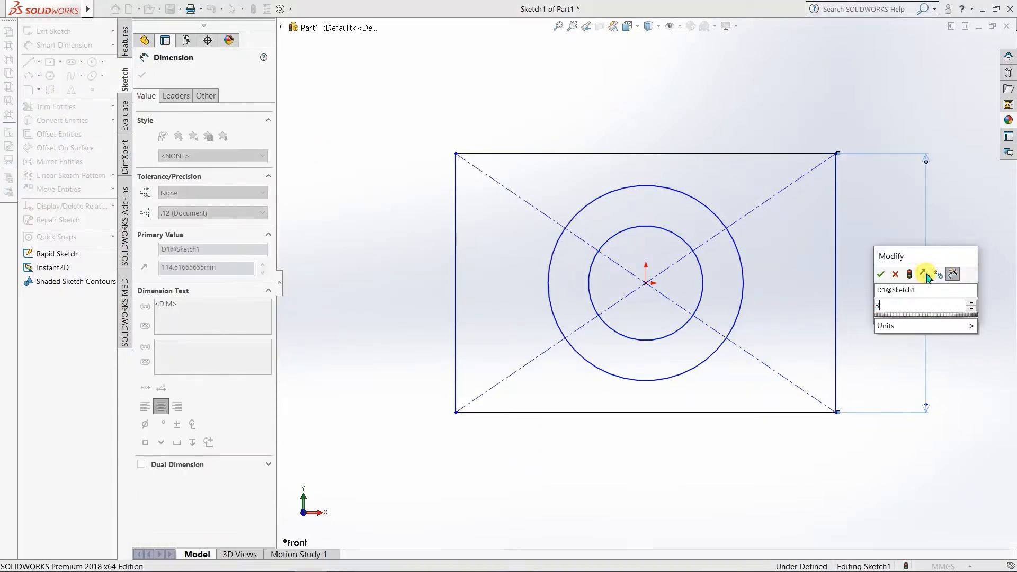
text(3.62)
click(881, 274)
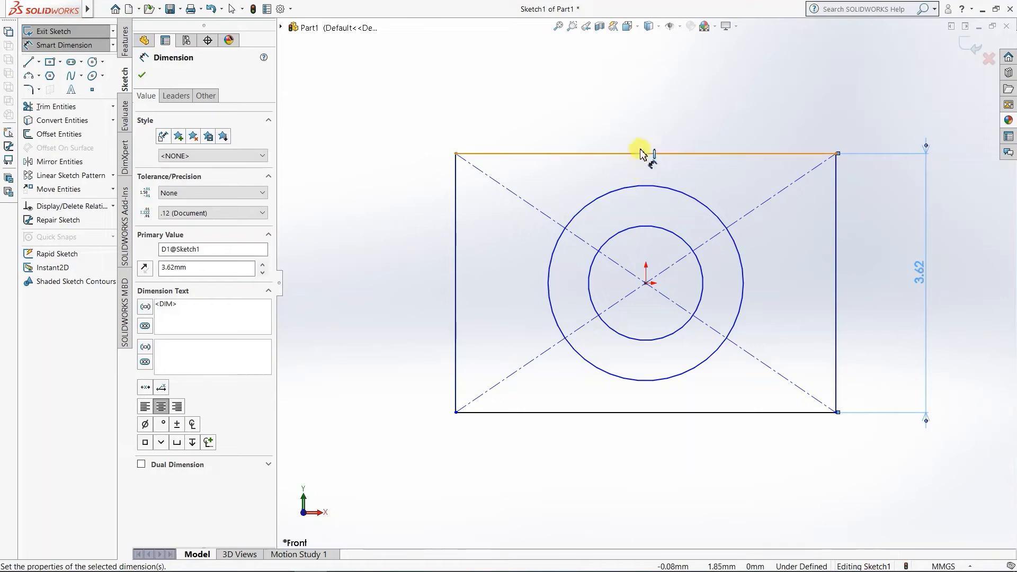
- Dimension the rectangle's width to 6 mm
click(642, 159)
click(631, 62)
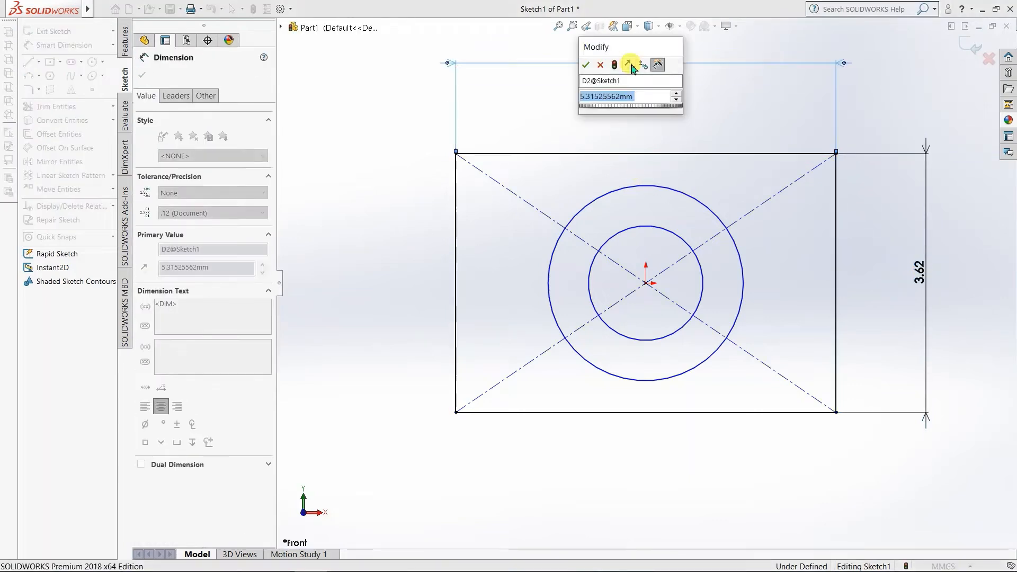
key(Return)
text(6)
key(Return)
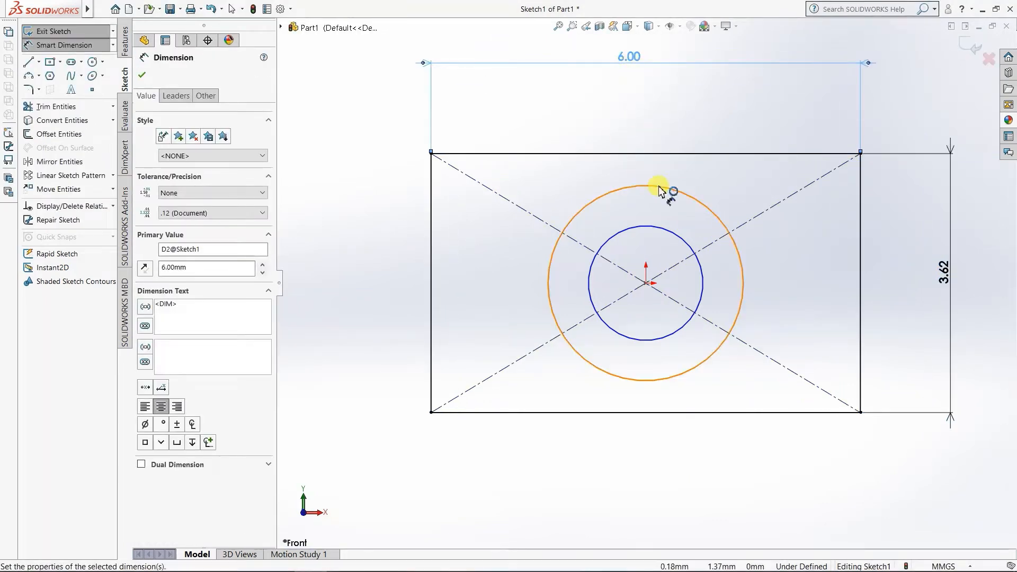
click(142, 74)
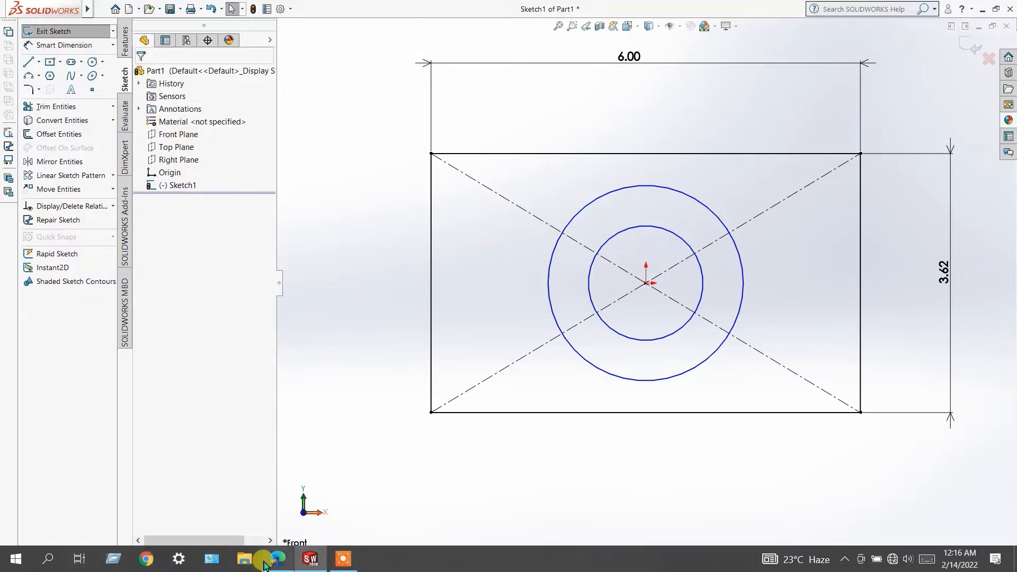
- Consult the Part 3 drawing for the circle sizes and dimension the outer circle's diameter to 2.75 mm
click(272, 563)
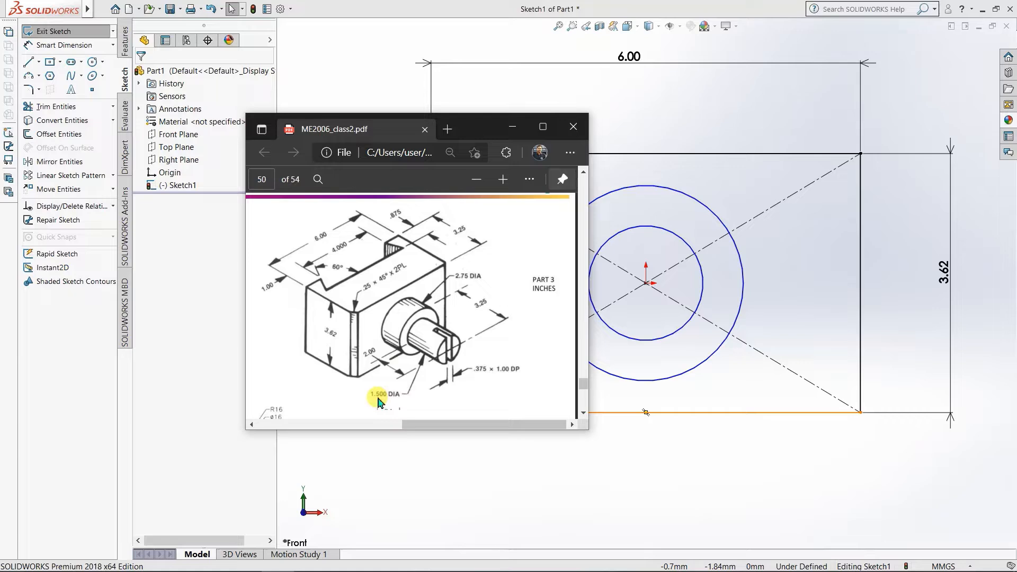
click(511, 126)
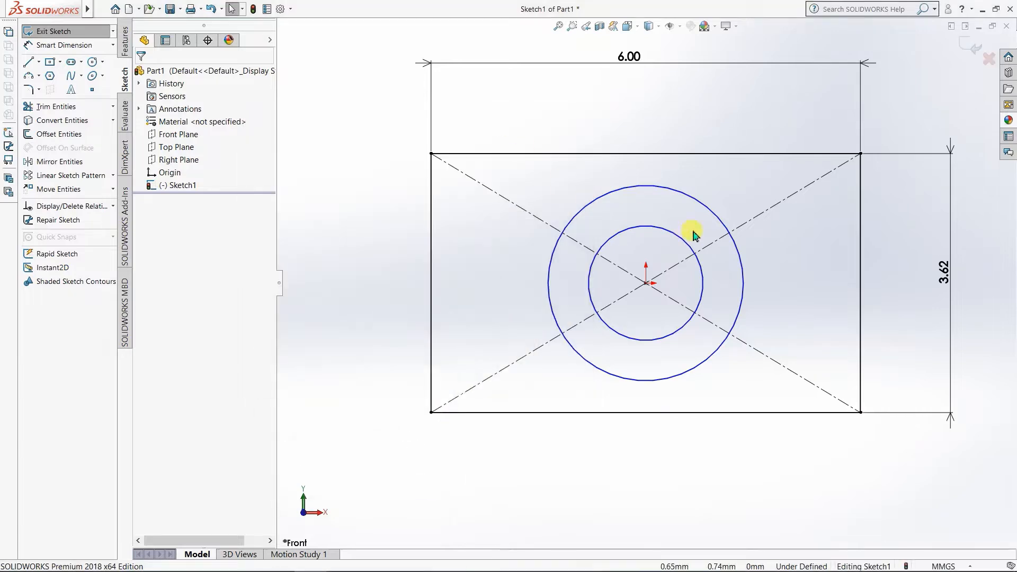
click(715, 217)
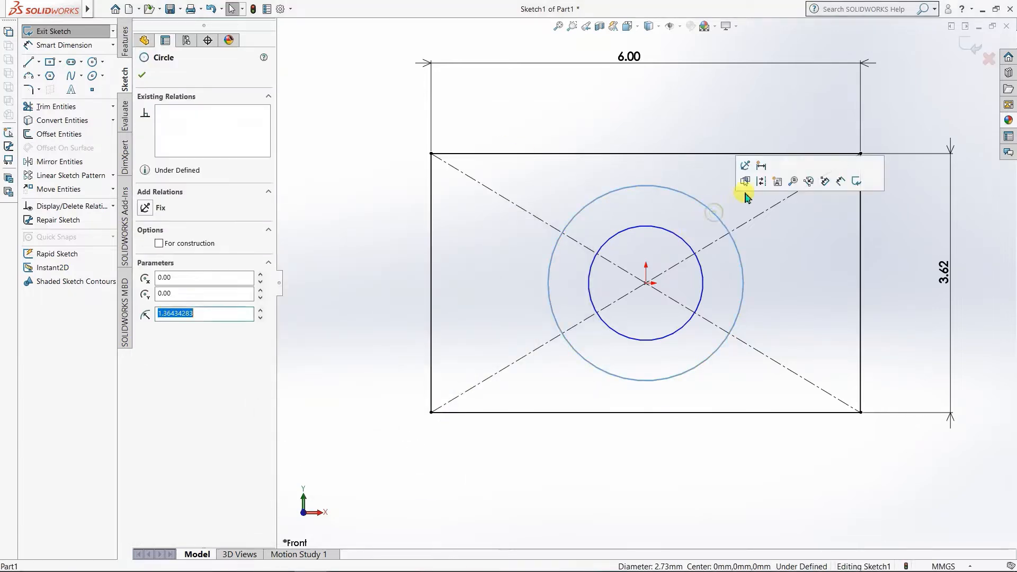
click(85, 44)
click(714, 217)
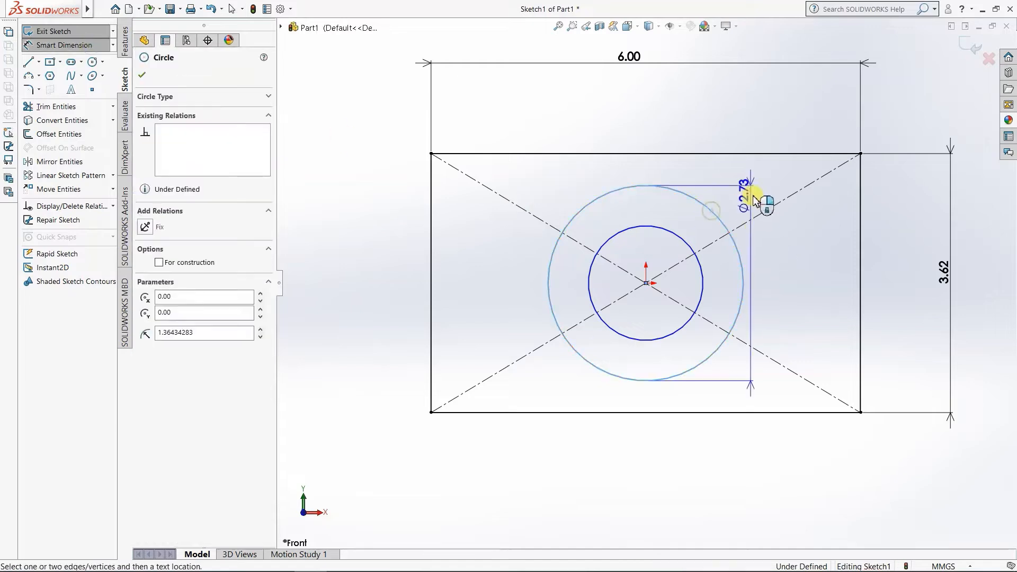
click(771, 179)
text(2.75)
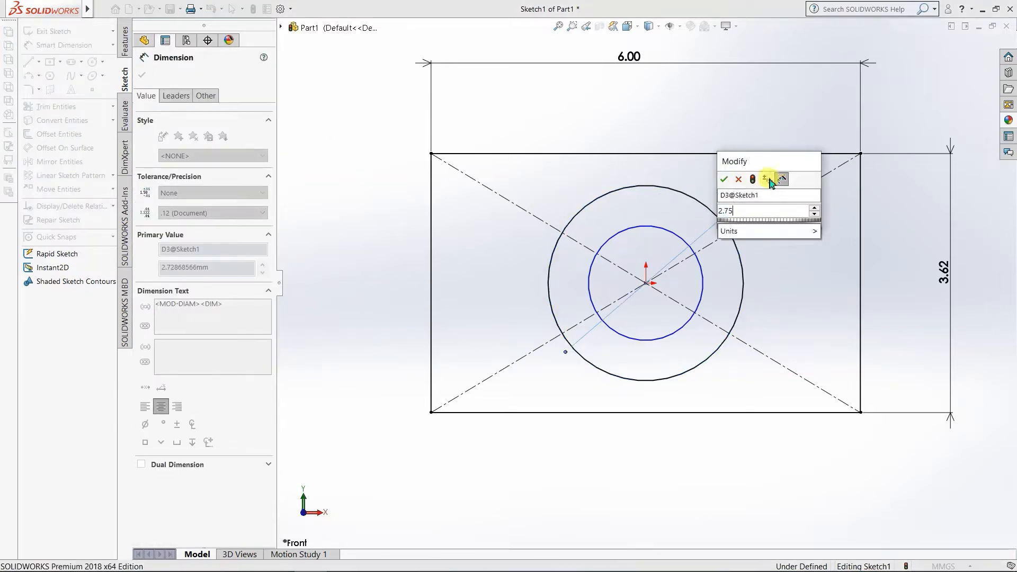
key(Return)
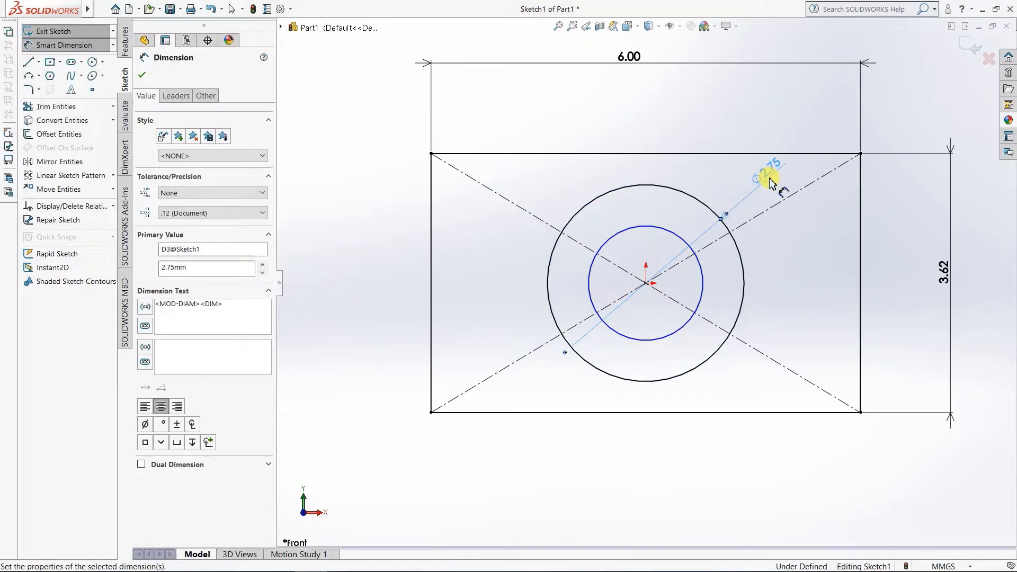
- Dimension the inner circle's diameter to 1.5 mm
click(702, 272)
click(800, 215)
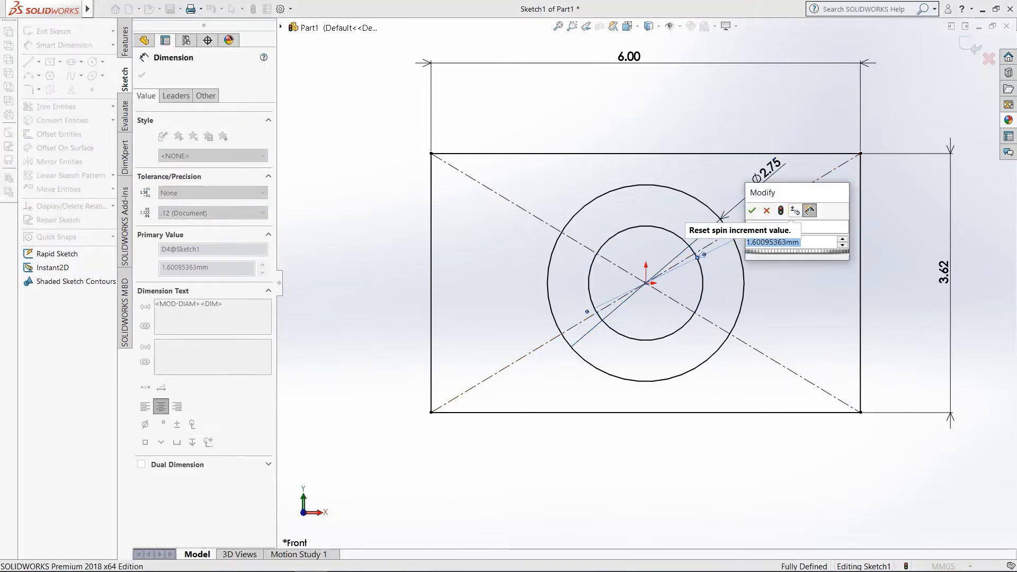
text(1.5)
key(Return)
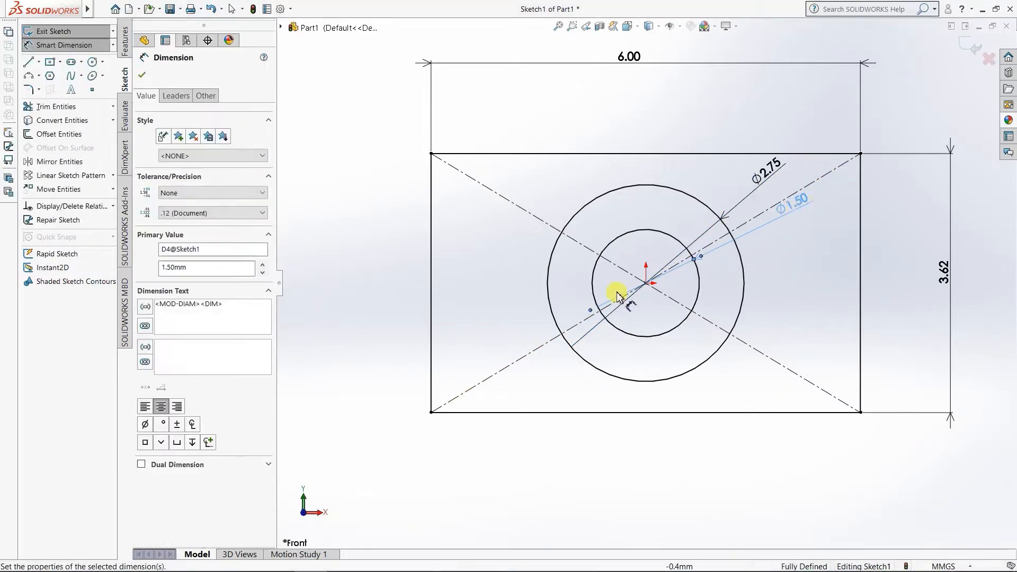
- Consult the drawing and extrude the region between the rectangle and the outer circle 3.25 mm in the reversed direction
click(280, 562)
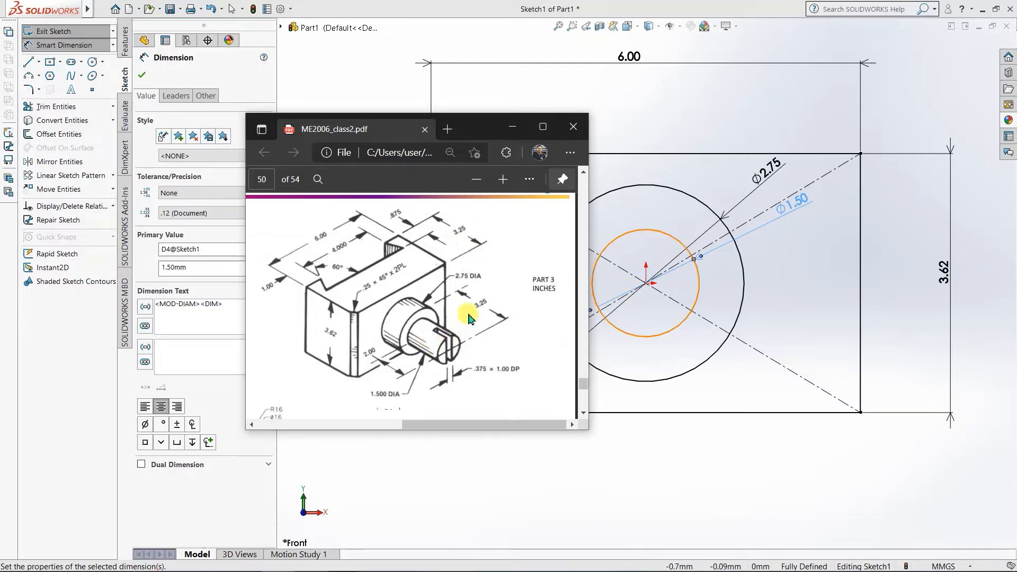
click(513, 126)
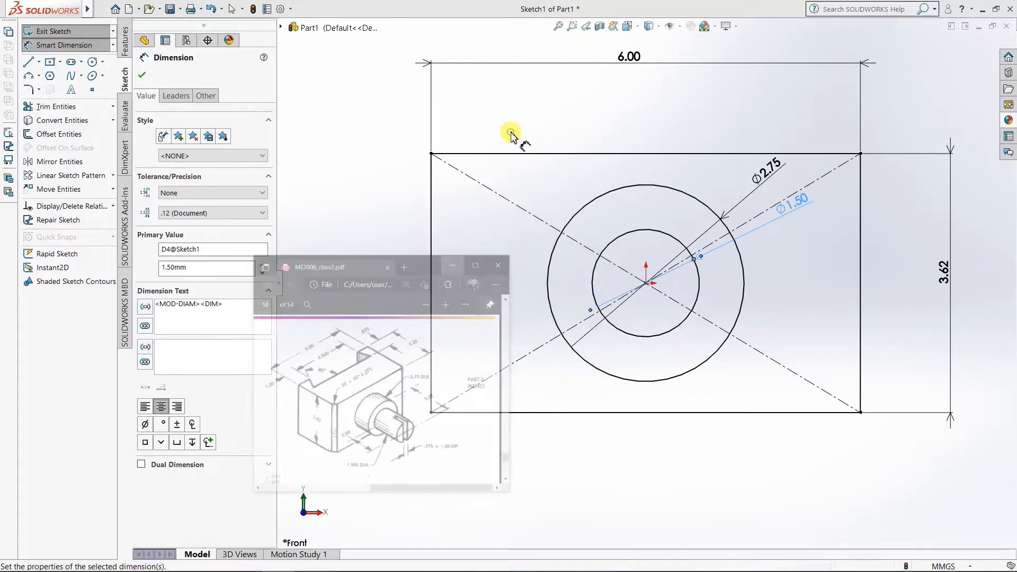
click(141, 75)
click(125, 42)
click(59, 31)
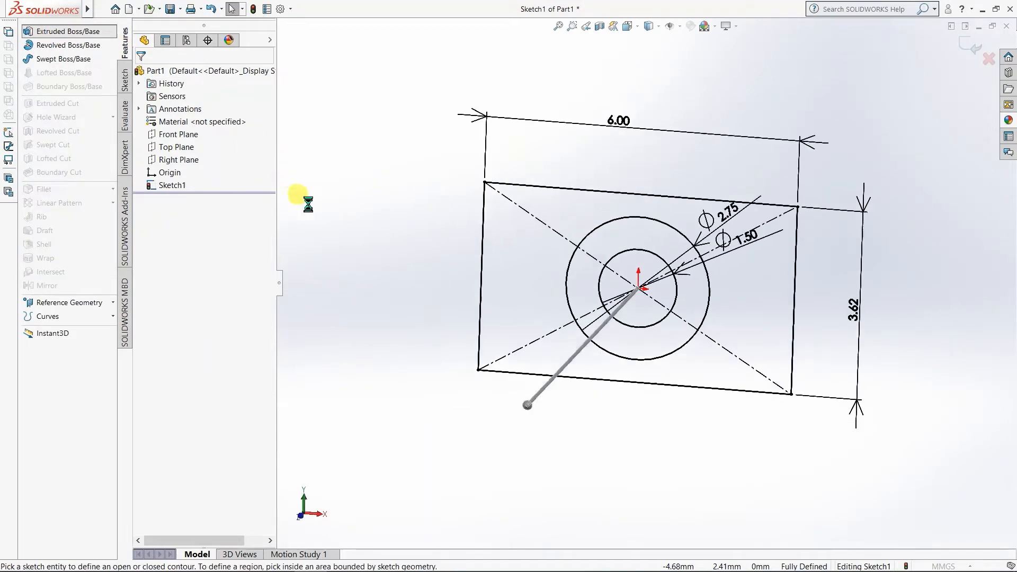
click(562, 284)
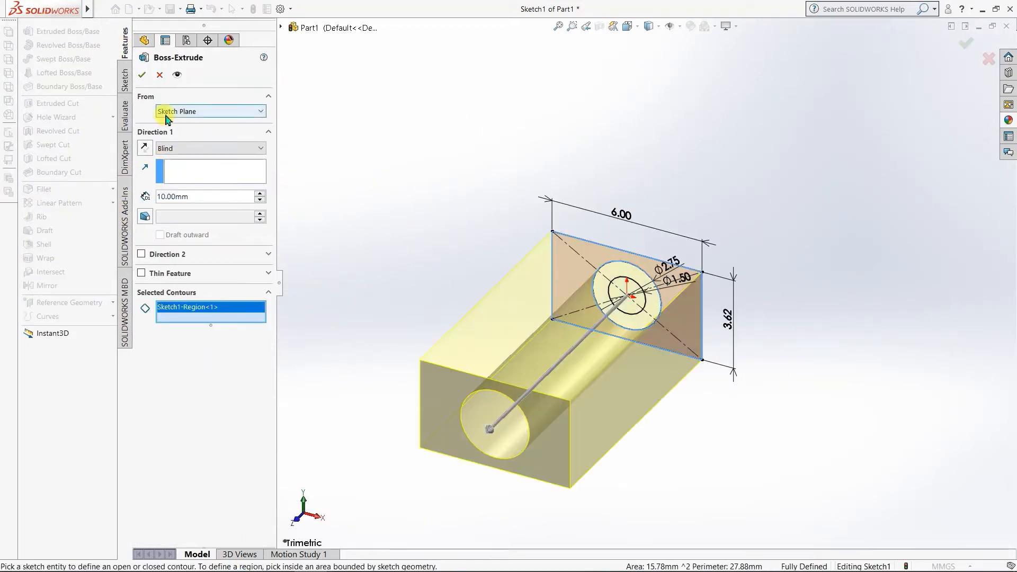
click(143, 149)
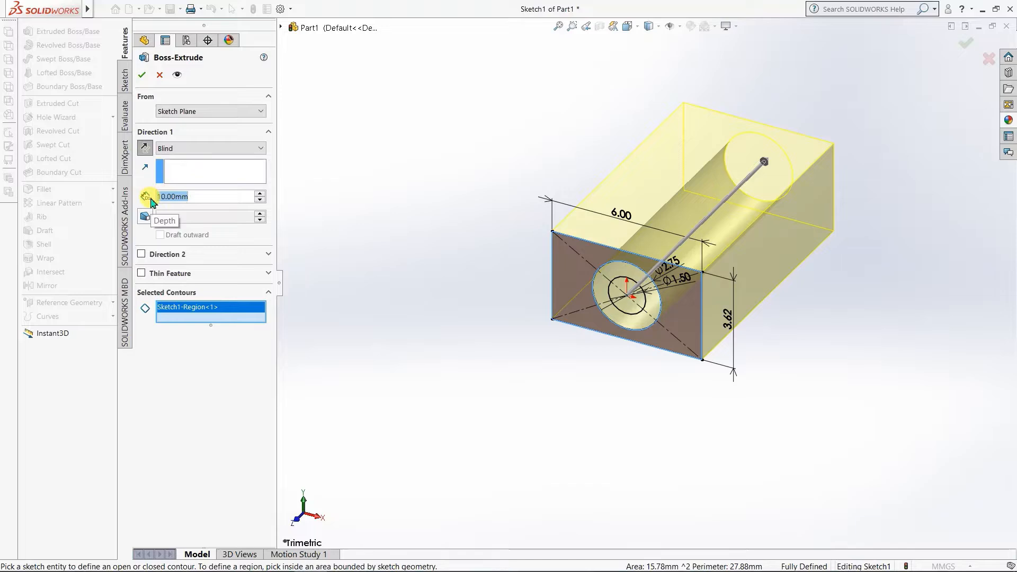
text(3.25)
key(Return)
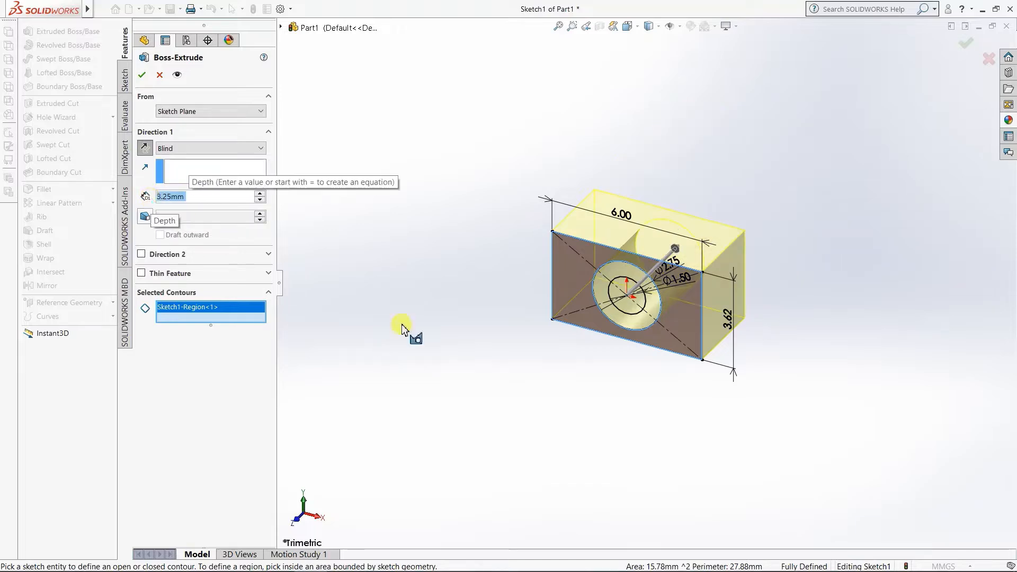
click(142, 77)
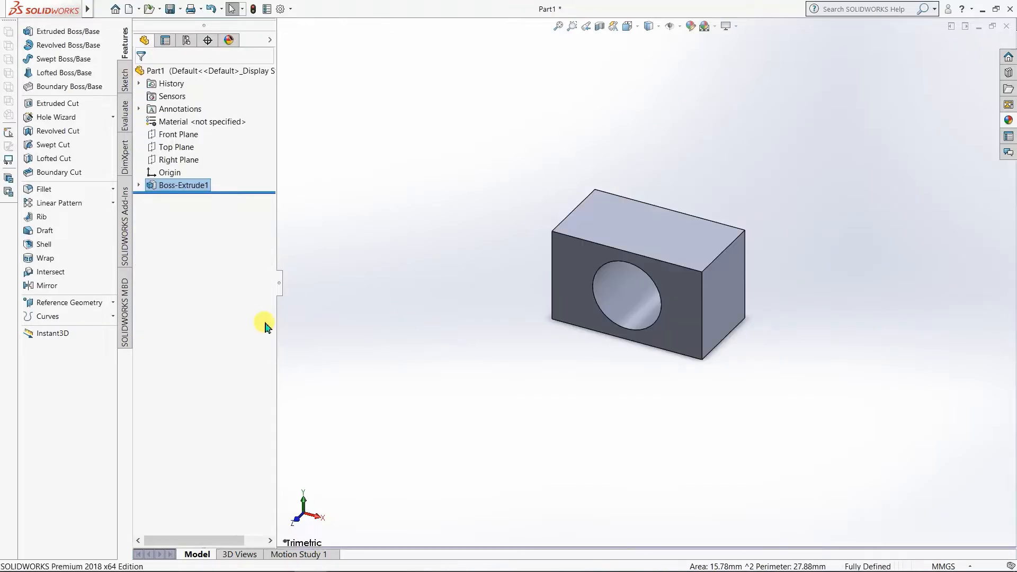
- Reuse the block's base sketch and extrude its inner circle region 3.25 mm outward as a cylinder
scroll(576, 316, down, 2)
scroll(577, 317, down, 1)
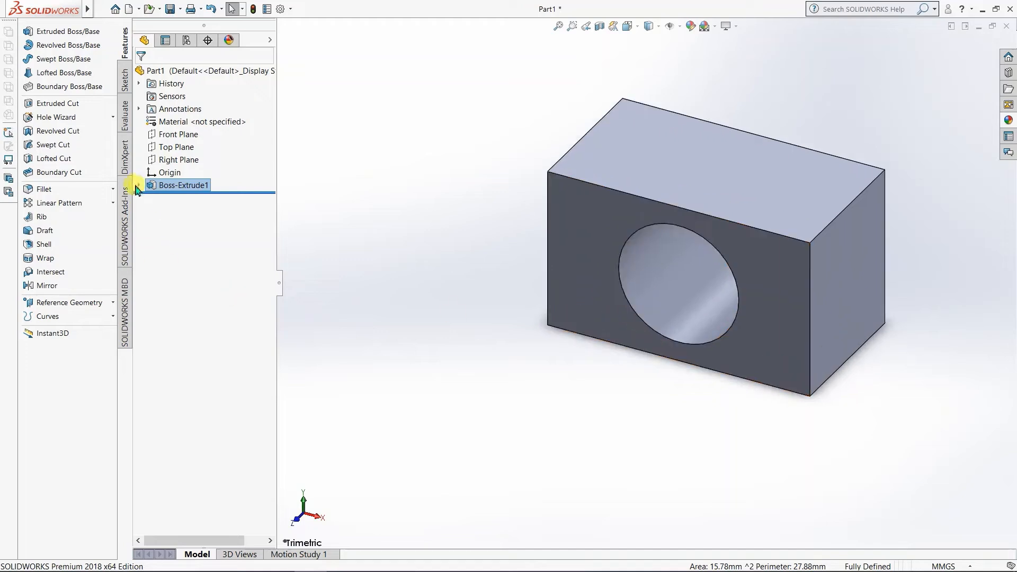
click(139, 186)
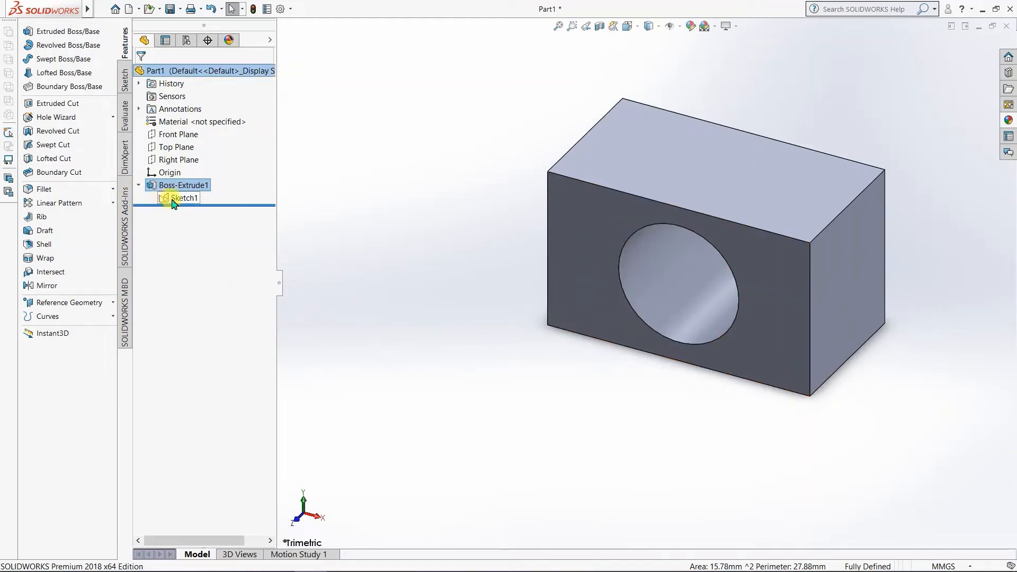
click(175, 200)
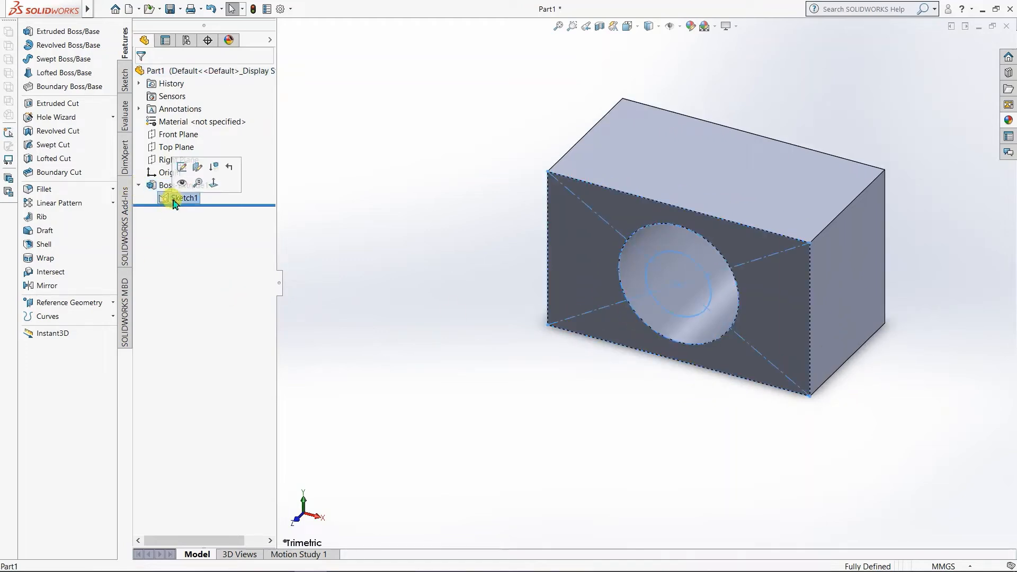
click(79, 32)
click(684, 307)
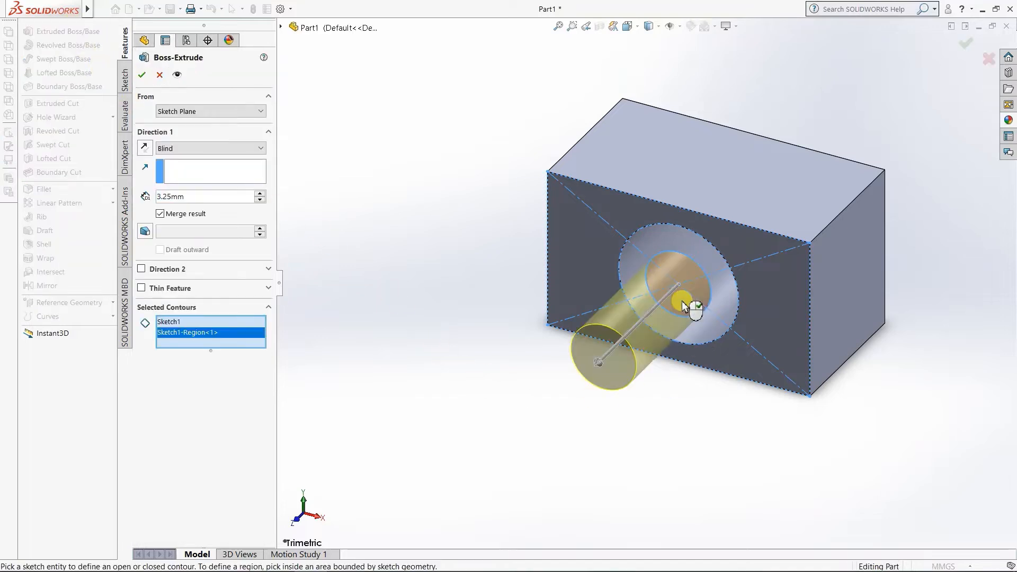
click(140, 75)
- Reuse the base sketch, consult the Part 3 drawing, and extrude the ring between the two circles 1.25 mm outward
click(169, 211)
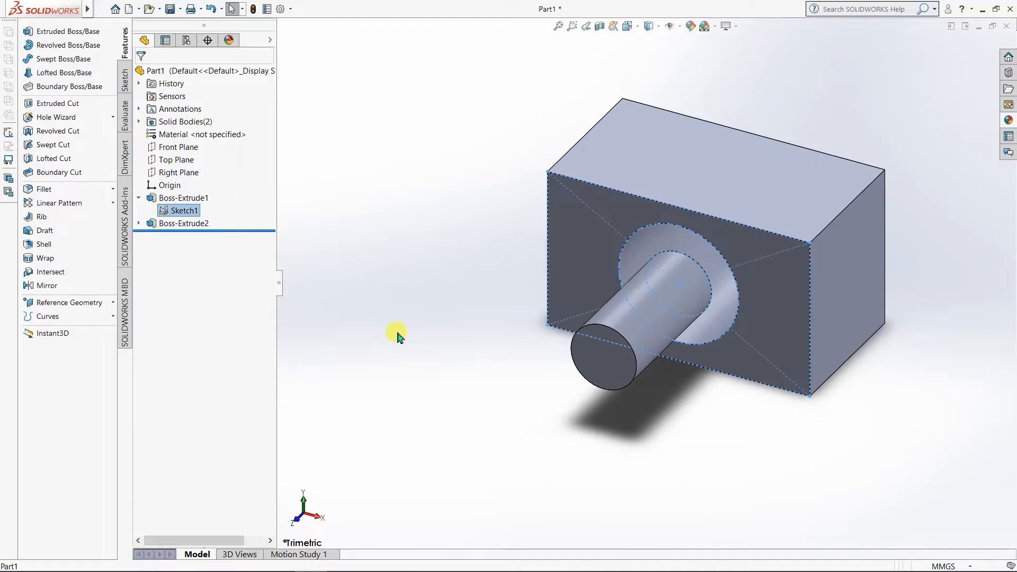
click(79, 31)
click(725, 289)
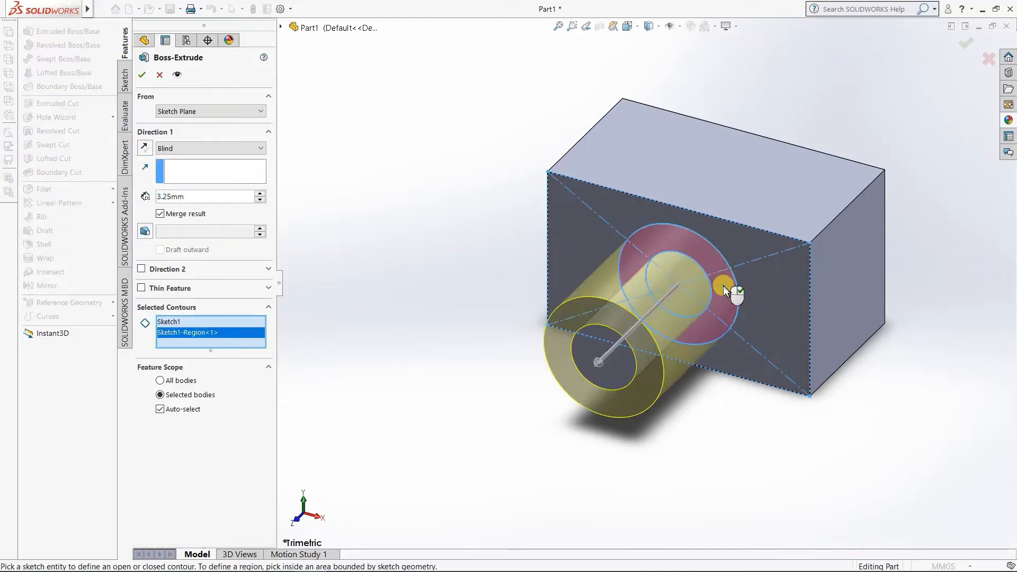
click(272, 559)
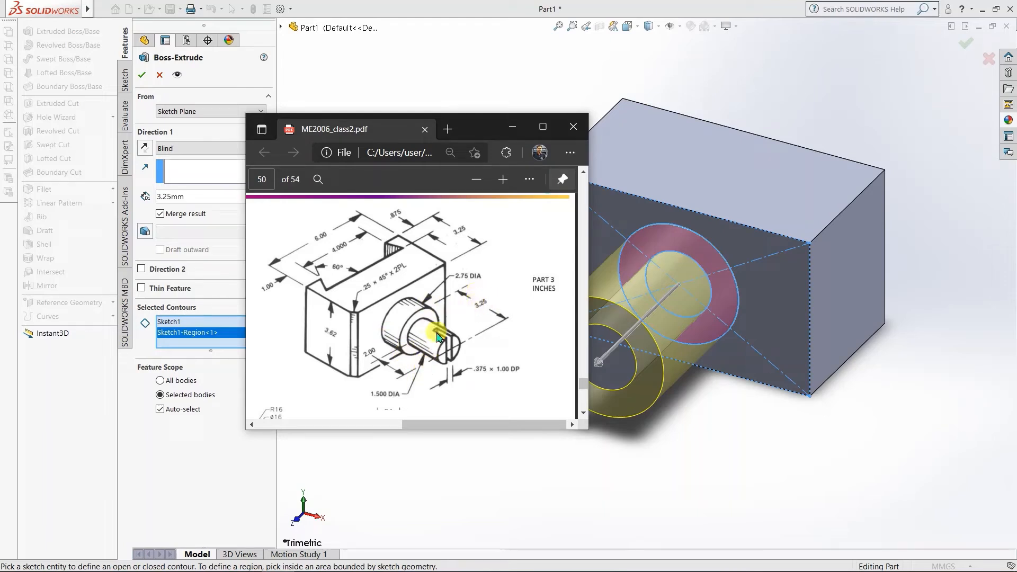
click(512, 126)
drag(192, 198, 160, 198)
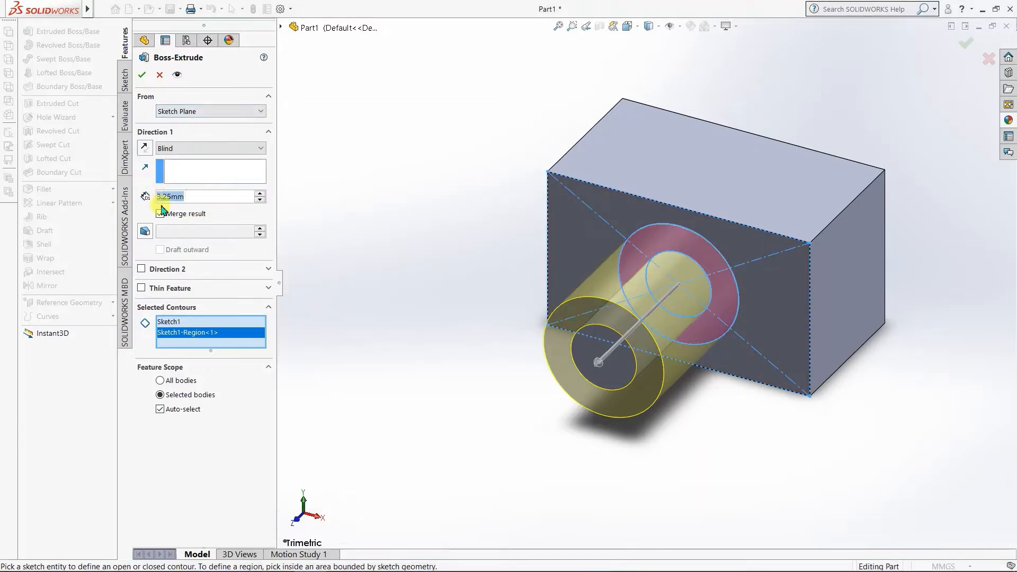
text(1.25)
key(Return)
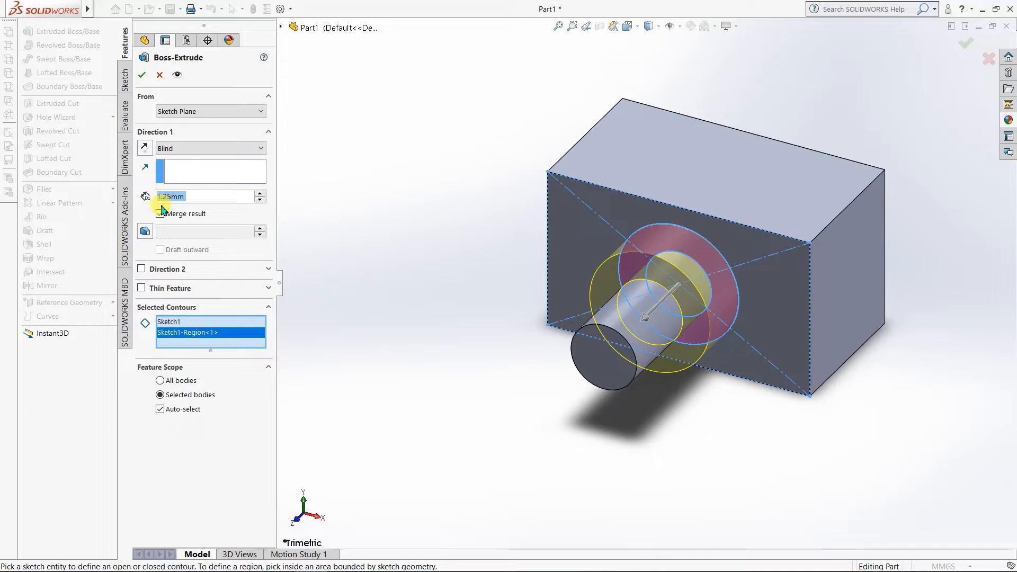
click(142, 74)
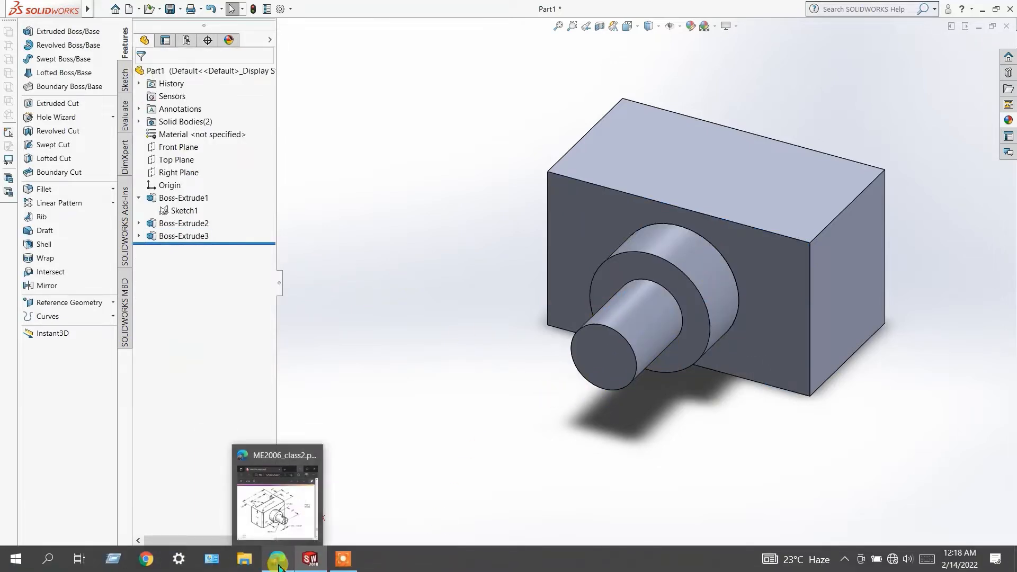
click(278, 565)
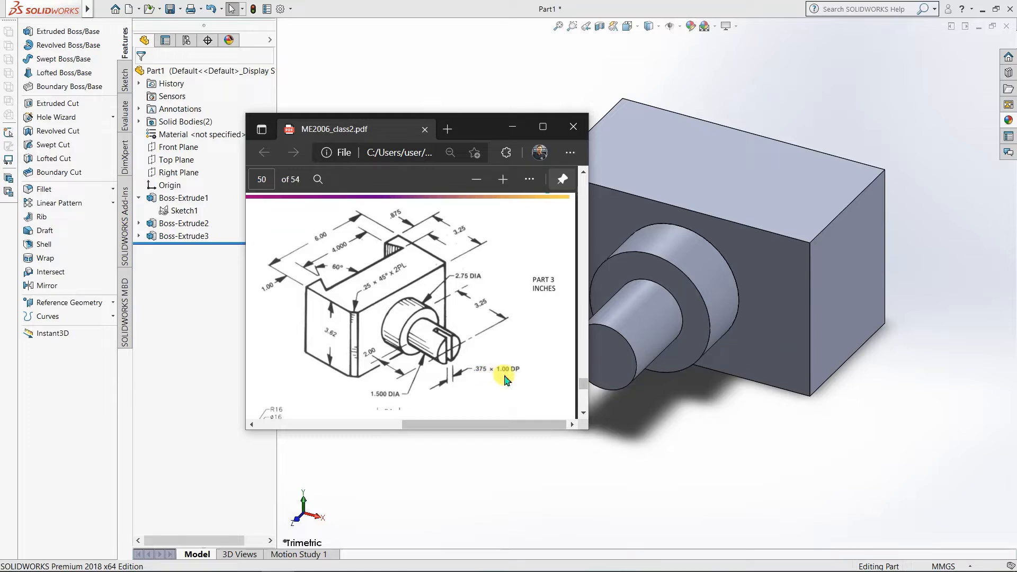
click(53, 145)
click(599, 343)
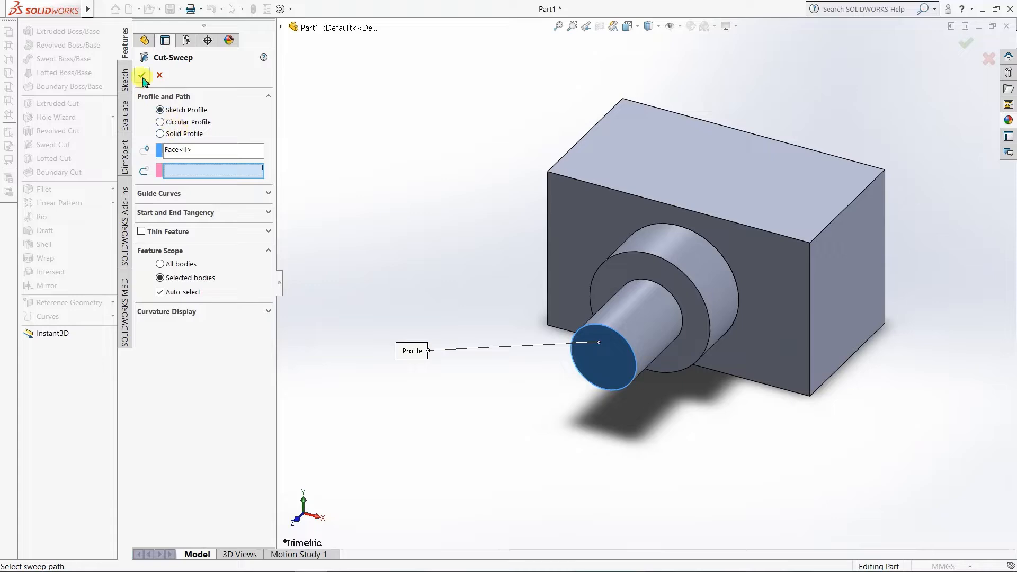
click(160, 75)
- Start an extruded cut on the small cylinder's end face and sketch an origin-centred rectangle about 0.5 mm wide and 2.11 mm high
click(56, 103)
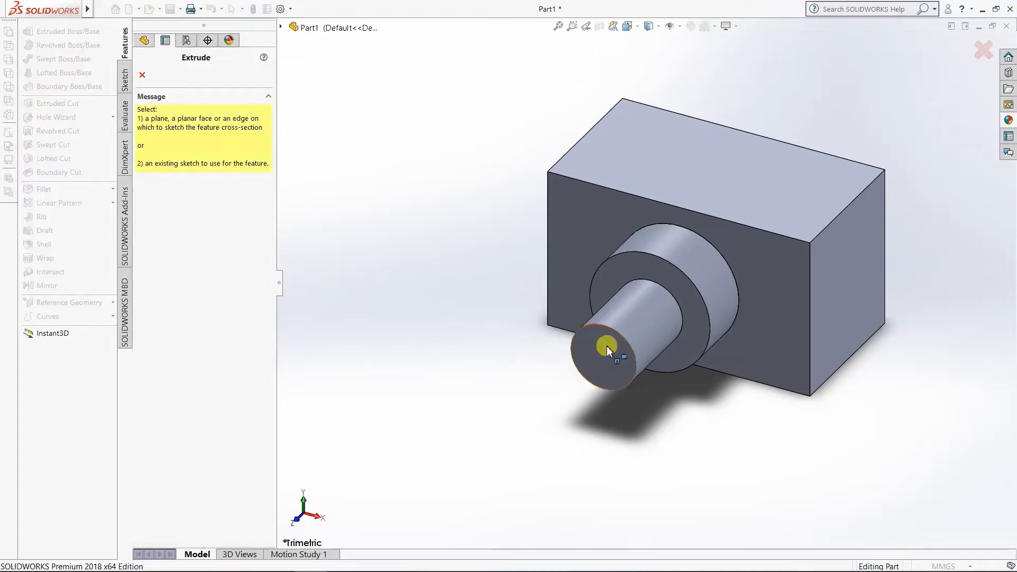
click(608, 348)
click(629, 26)
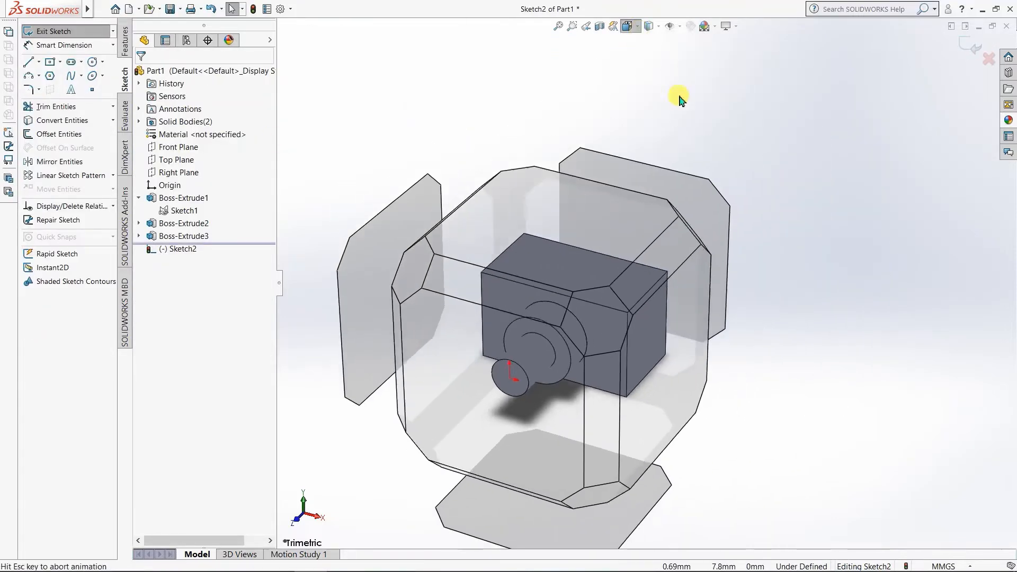
click(686, 86)
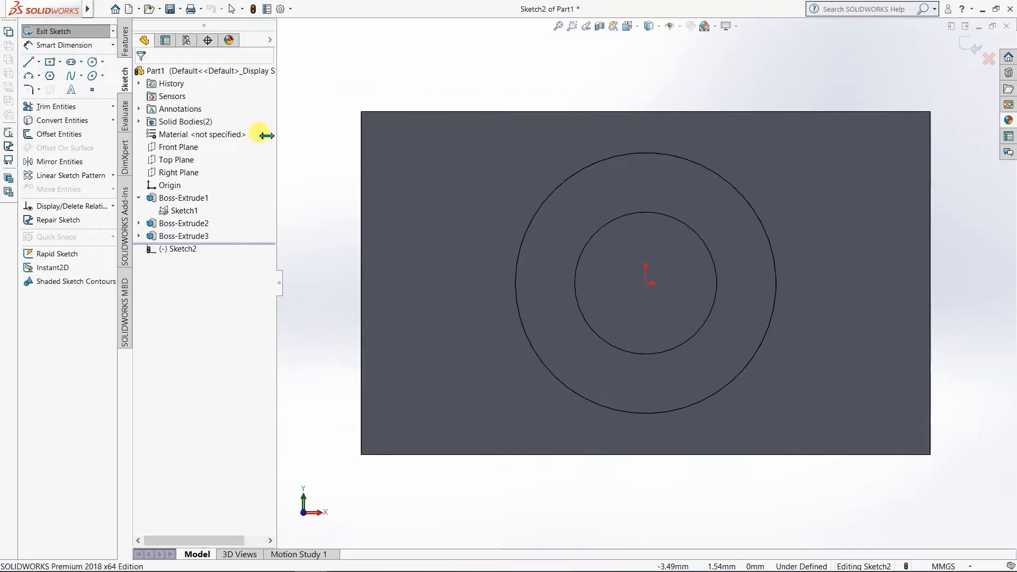
click(51, 62)
click(646, 283)
click(670, 184)
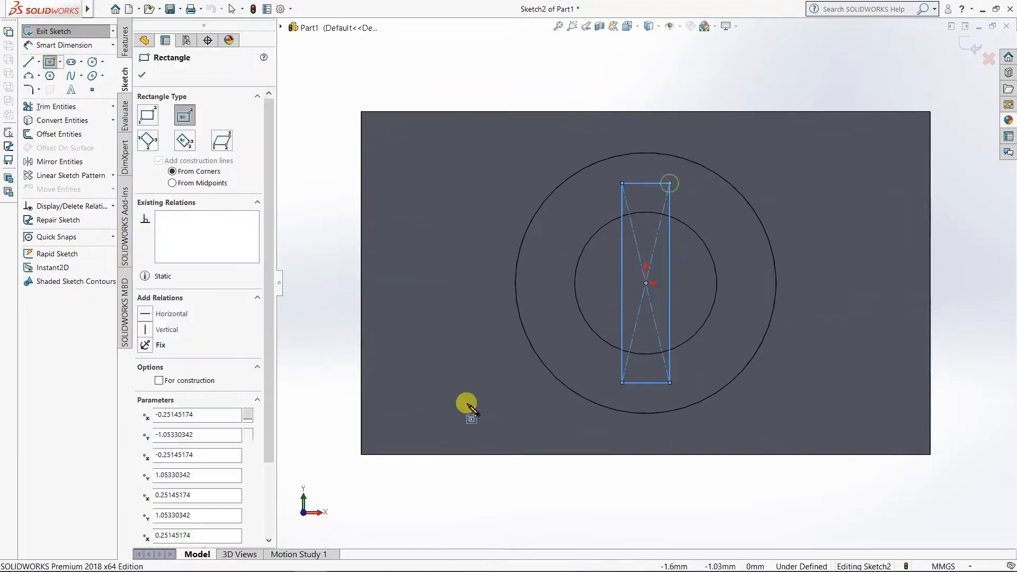
- Consult the drawing for the slot size and dimension the rectangle's width to 0.375 mm
click(286, 563)
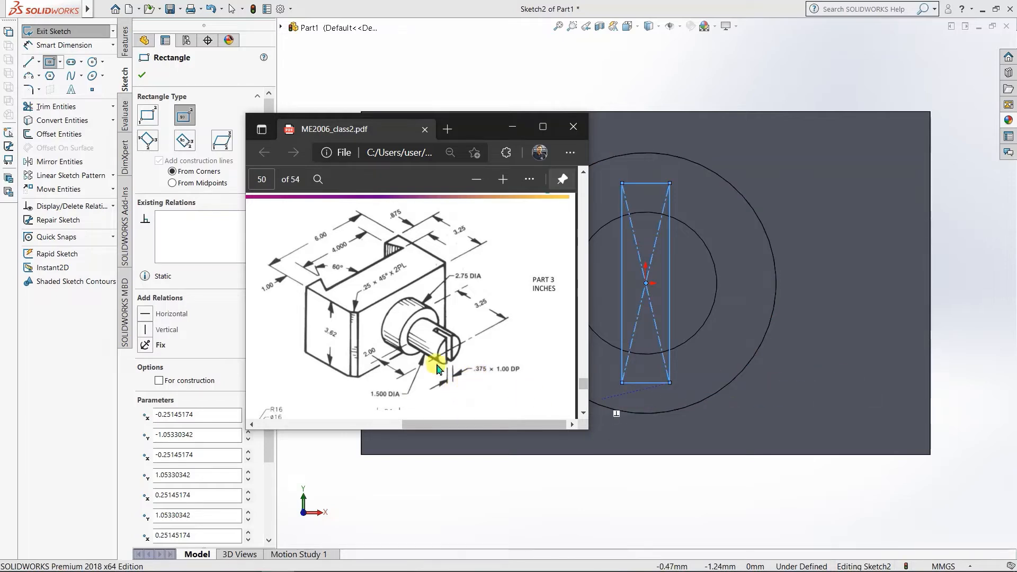
click(80, 45)
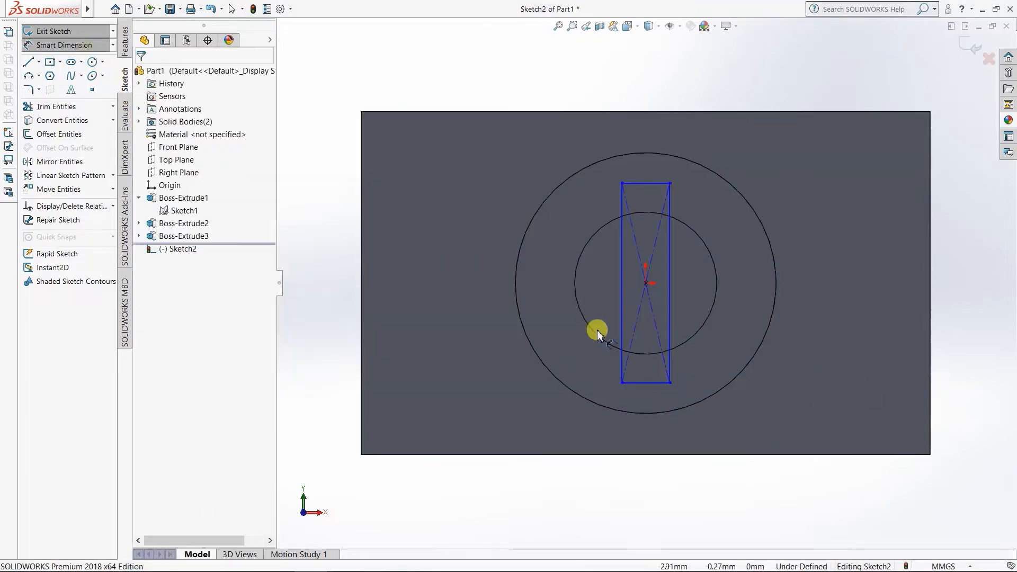
click(652, 383)
click(658, 453)
text(0.375)
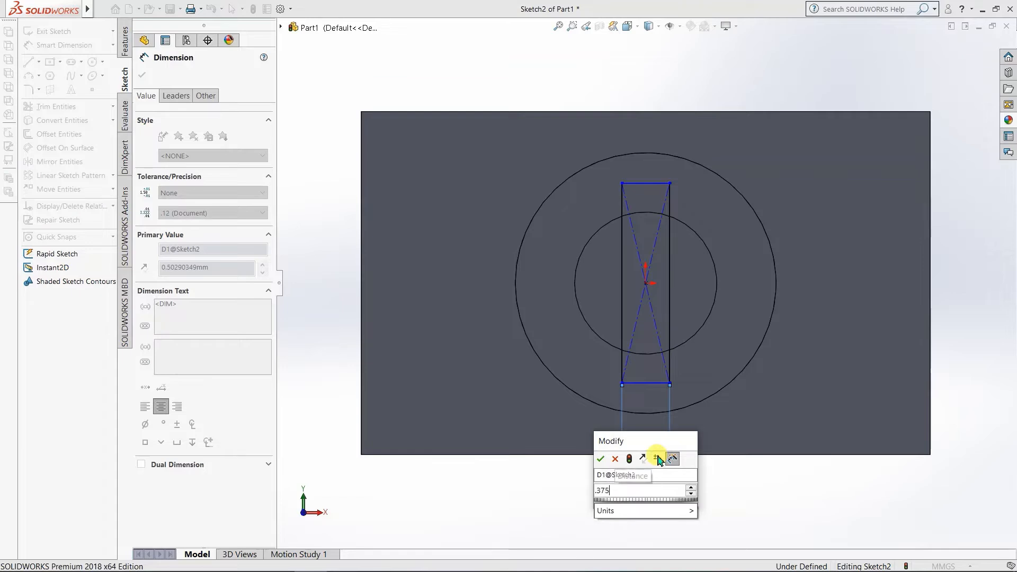
key(Return)
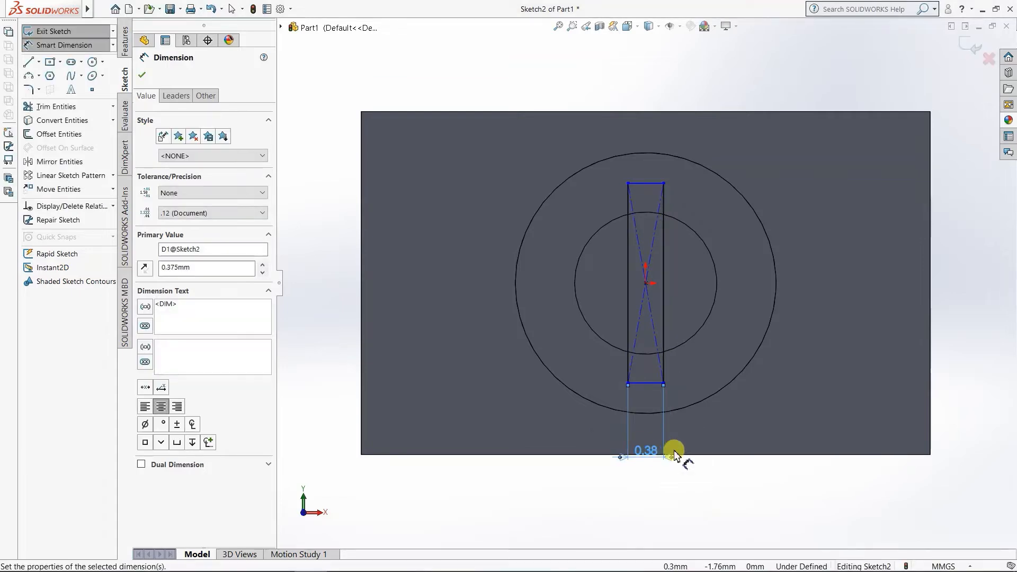
click(142, 74)
- Cut the slot rectangle 1 mm deep into the end of the small cylinder
click(125, 42)
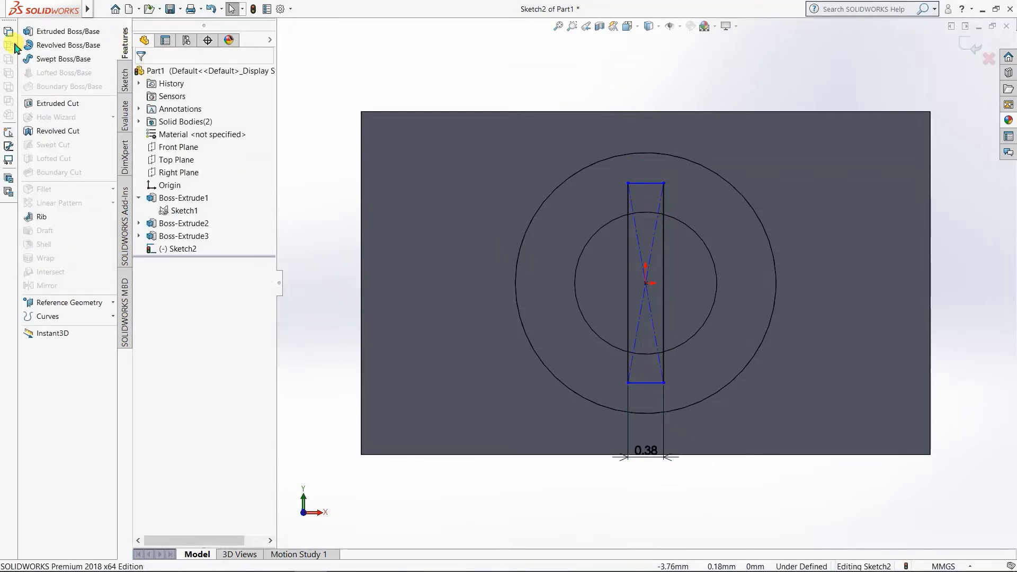
click(65, 105)
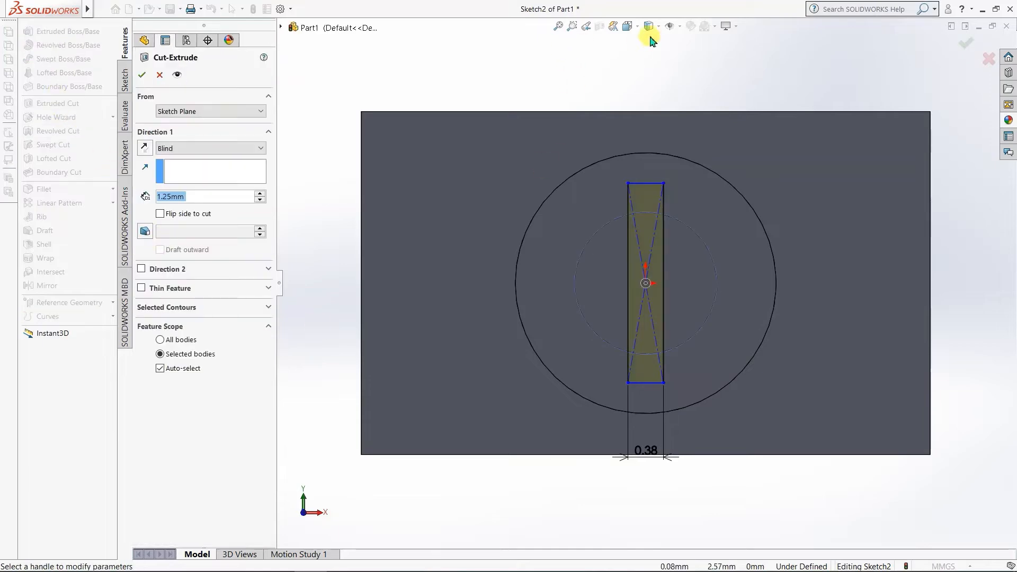
click(629, 26)
click(688, 57)
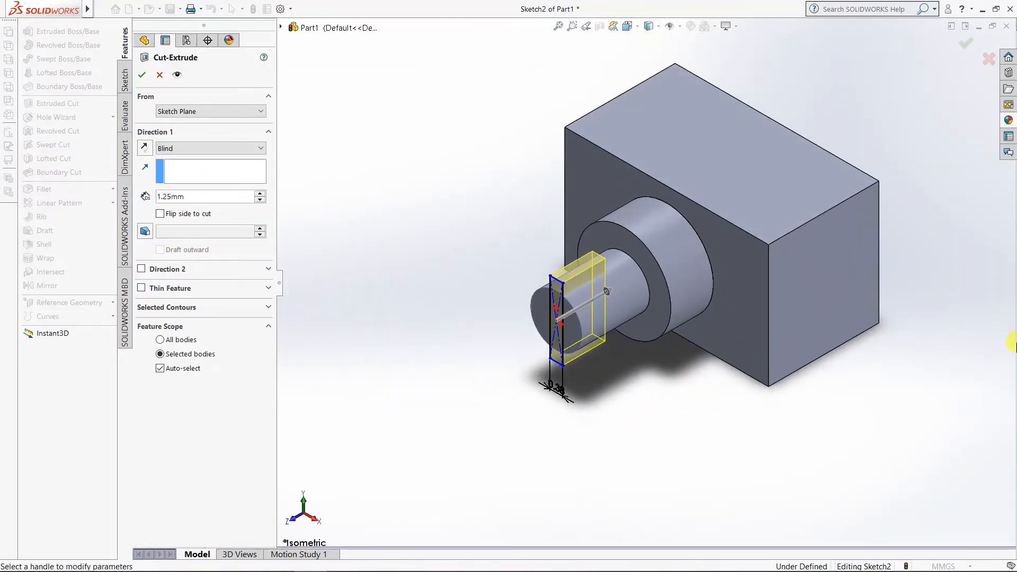
double_click(184, 197)
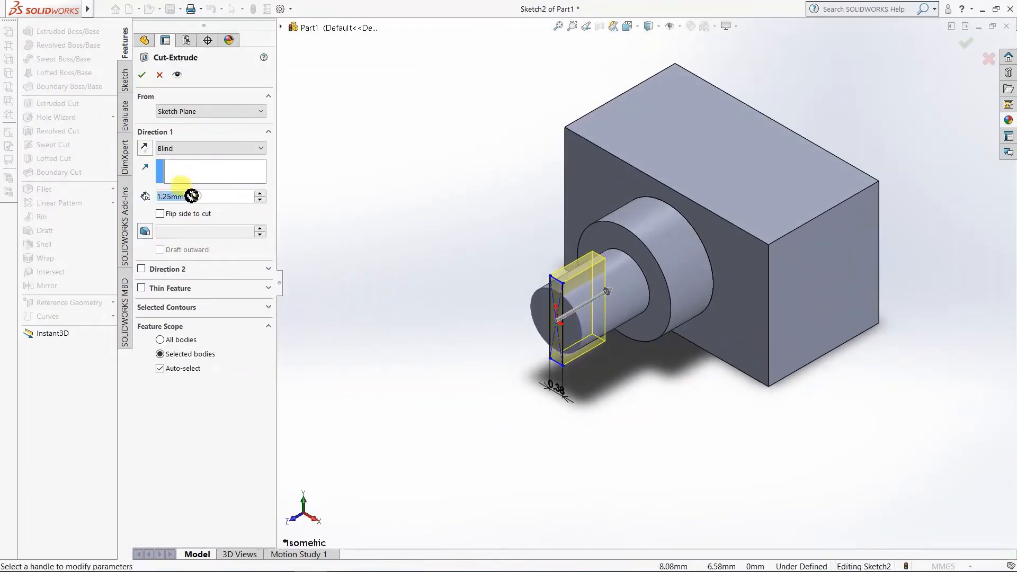
text(1)
key(Return)
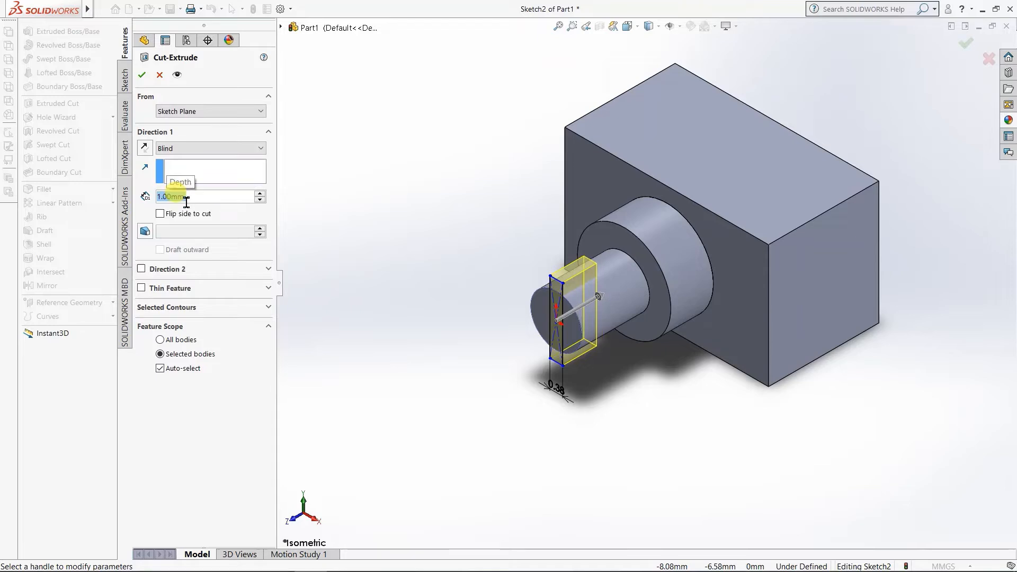
click(142, 75)
click(475, 320)
middle_drag(475, 321, 414, 402)
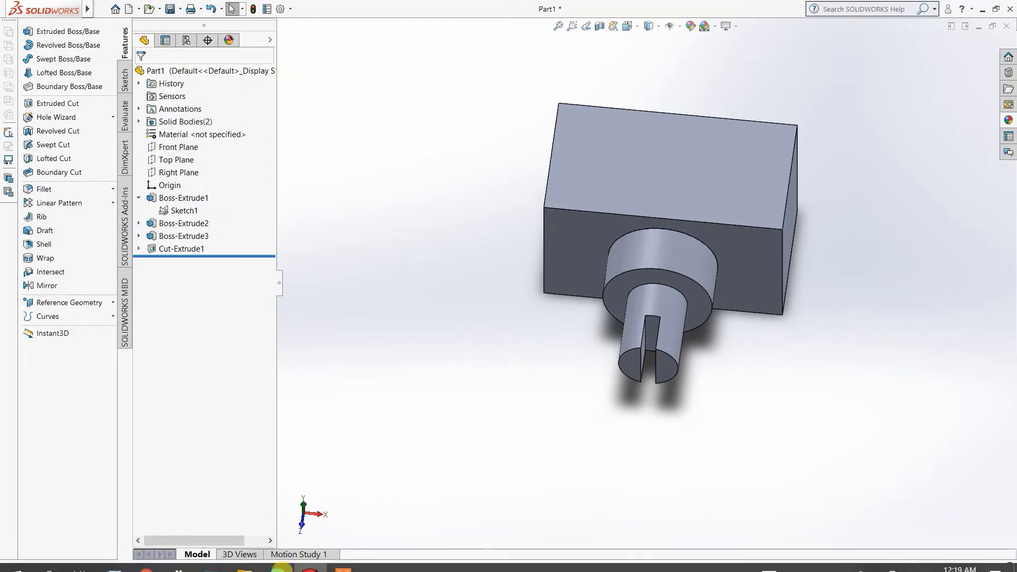
- Consult the drawing and, for an extruded cut on the block's top face, sketch a three-line dovetail outline open at the rear edge
click(277, 559)
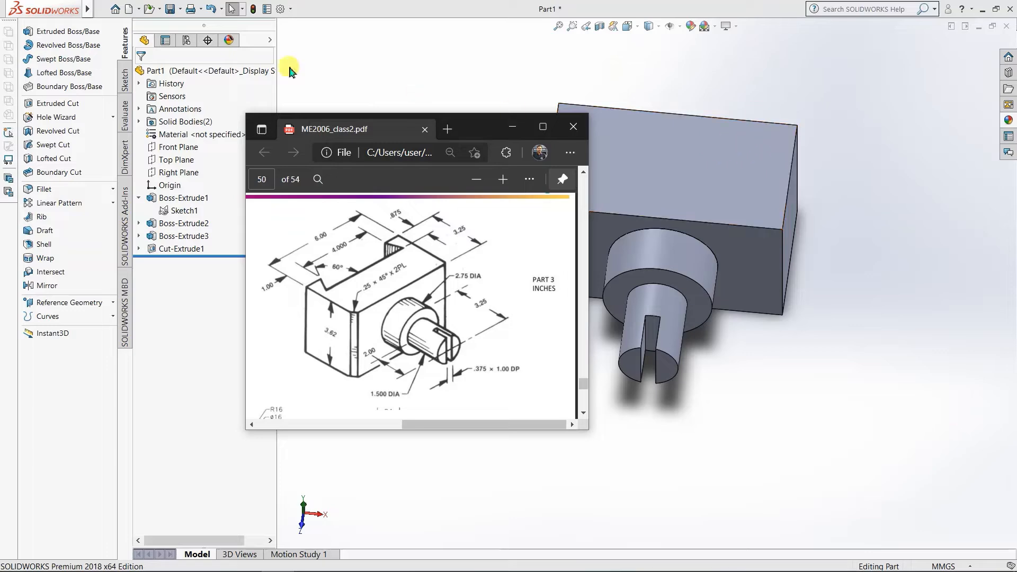
click(57, 103)
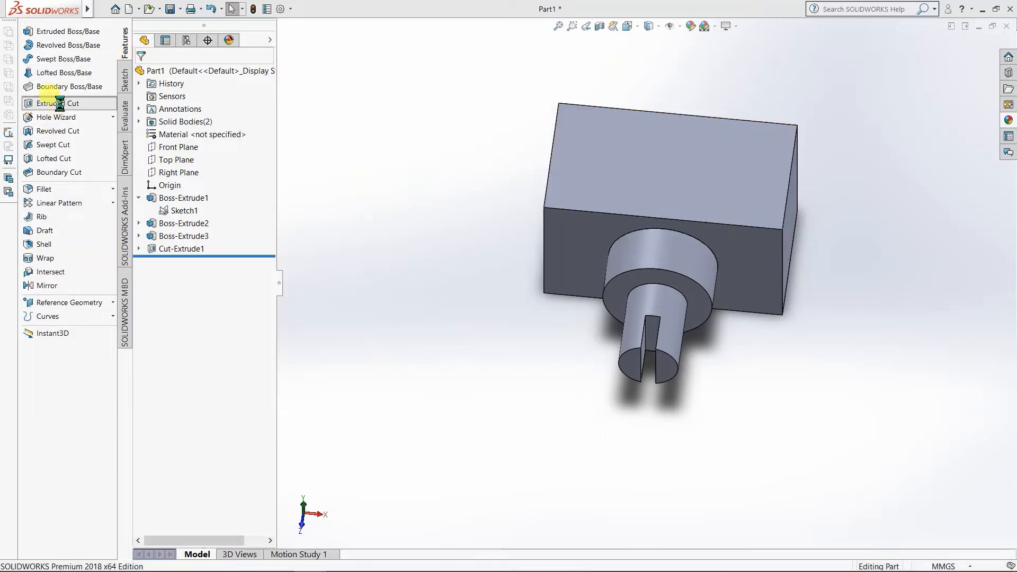
click(609, 133)
click(638, 26)
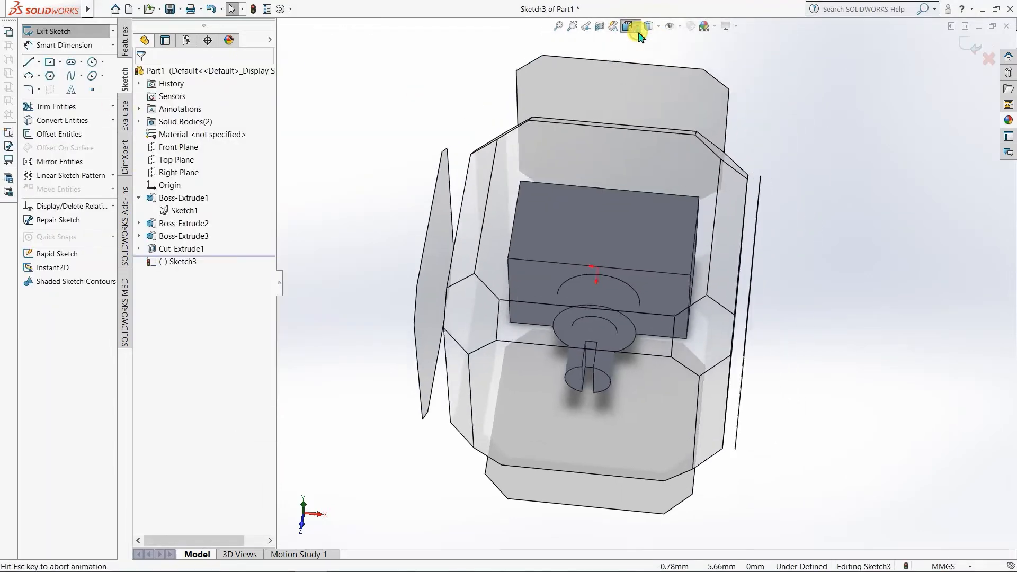
click(688, 86)
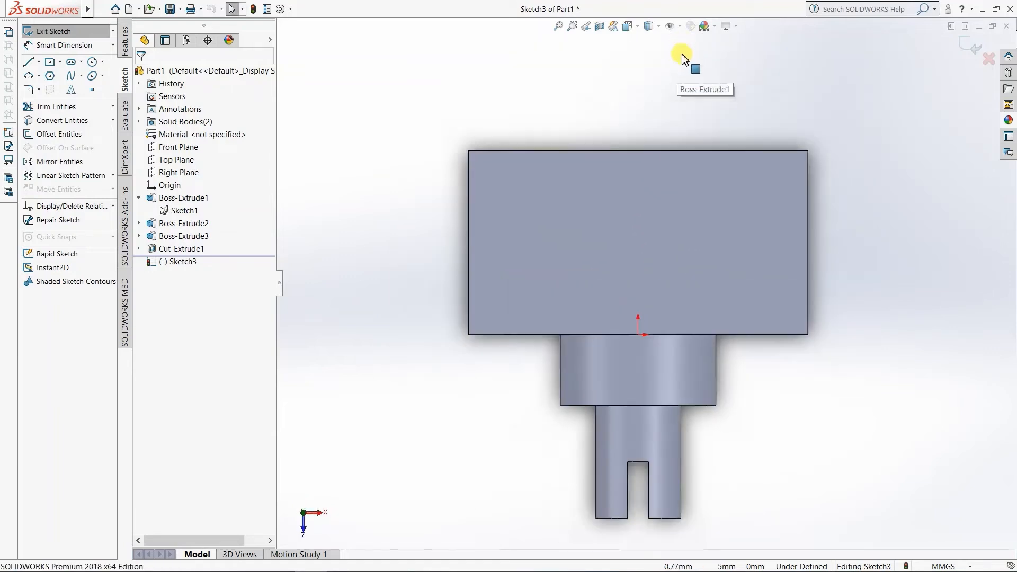
click(28, 62)
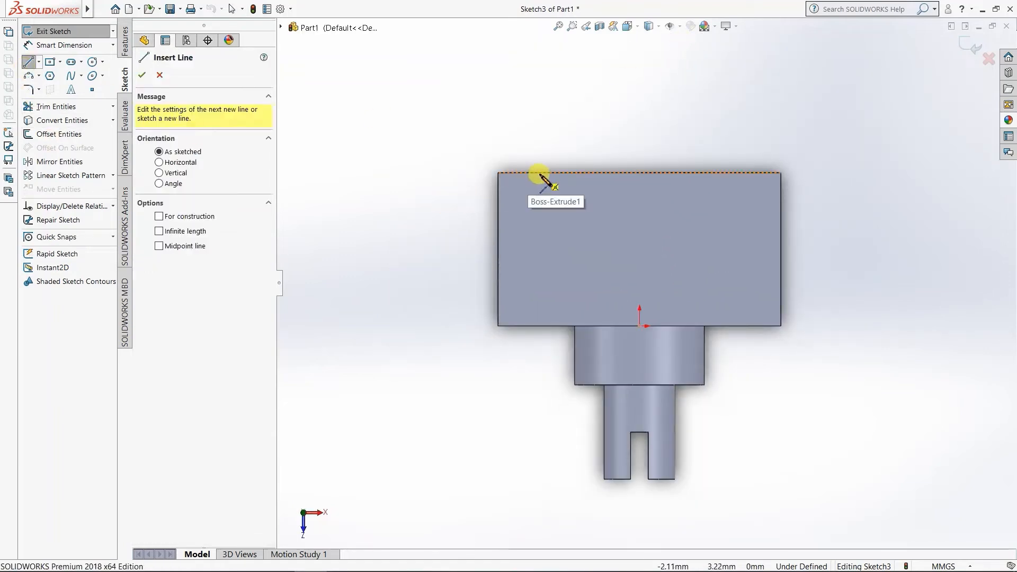
click(541, 173)
click(526, 205)
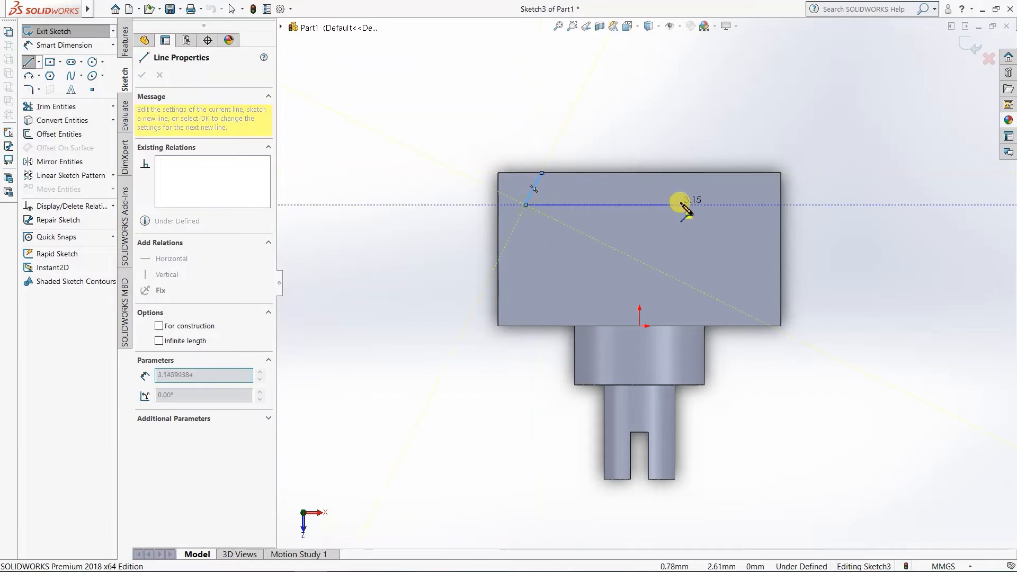
click(750, 204)
click(722, 173)
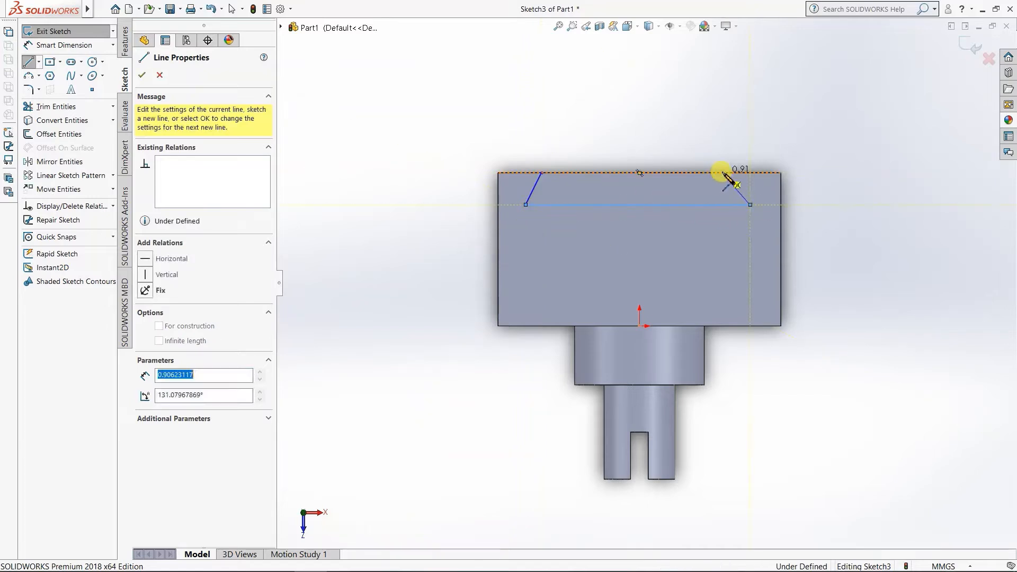
key(Escape)
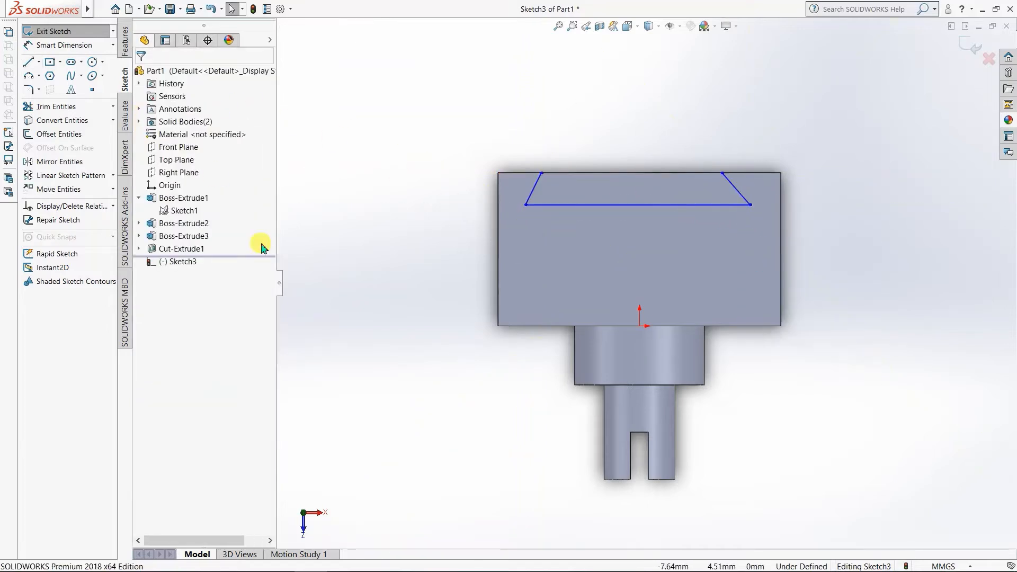
- Consult the drawing and dimension the dovetail's depth from the block's rear edge to its base line as 0.875 mm
click(283, 565)
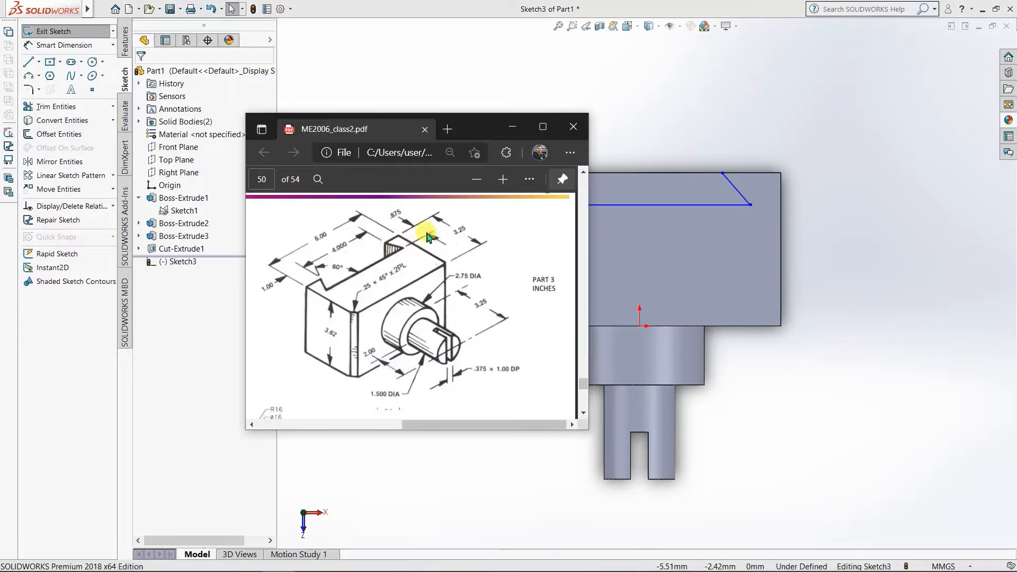
click(512, 127)
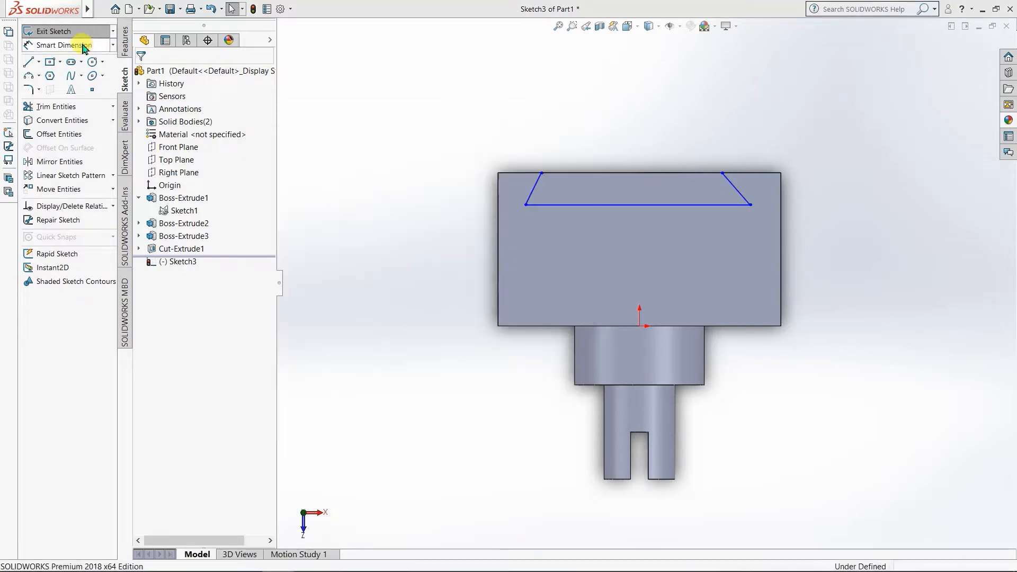
click(79, 44)
click(726, 204)
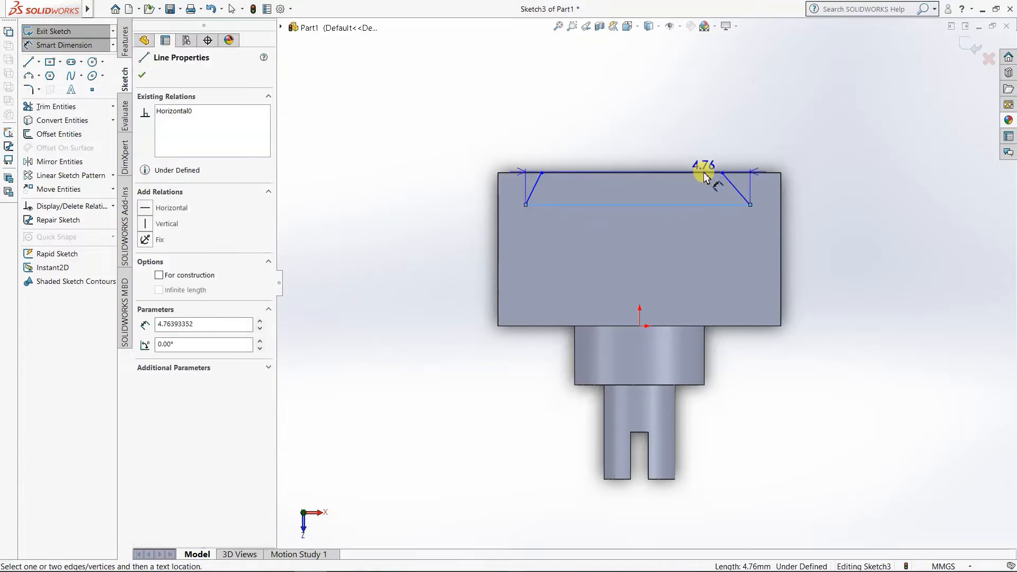
click(703, 173)
click(846, 161)
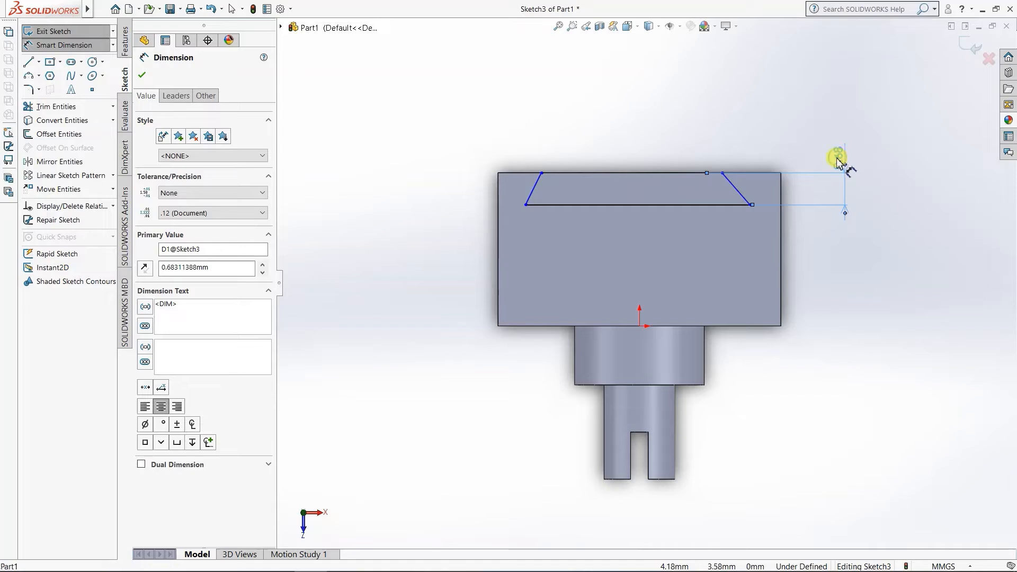
double_click(837, 159)
text(.875)
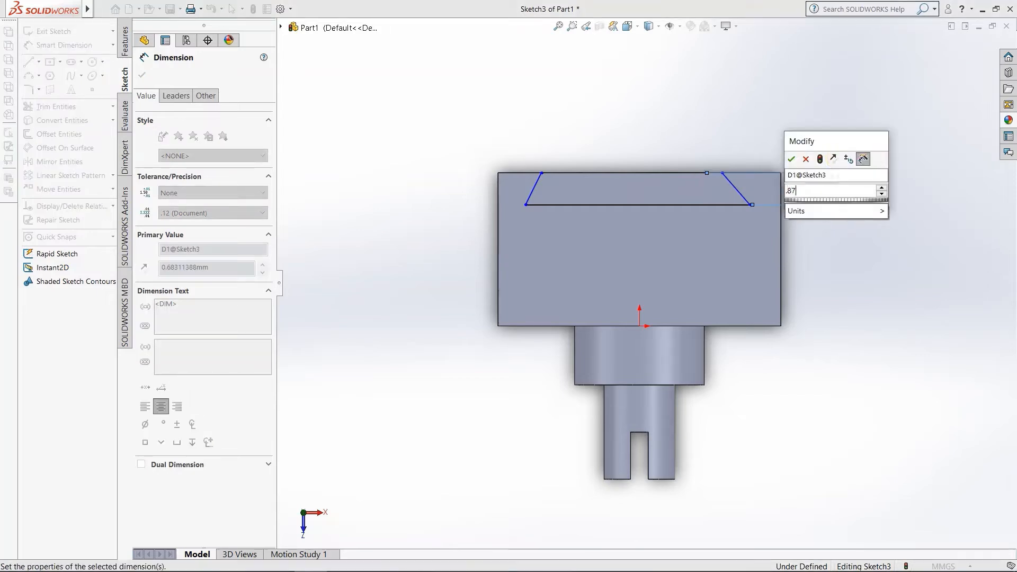
key(Return)
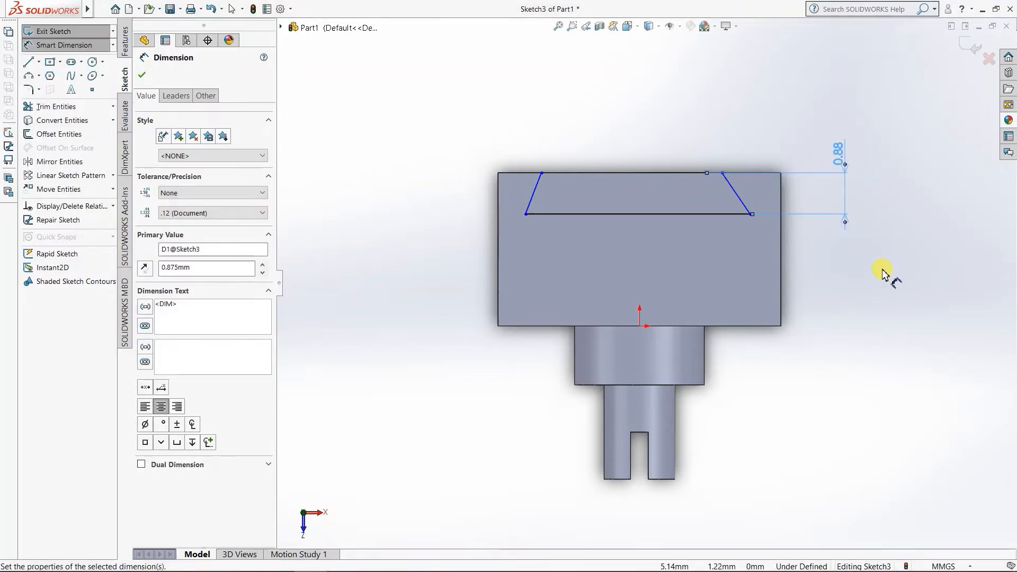
- Consult the drawing for the dovetail angle and set the angle between the left slanted line and the base line to 60°
mouse_move(366, 570)
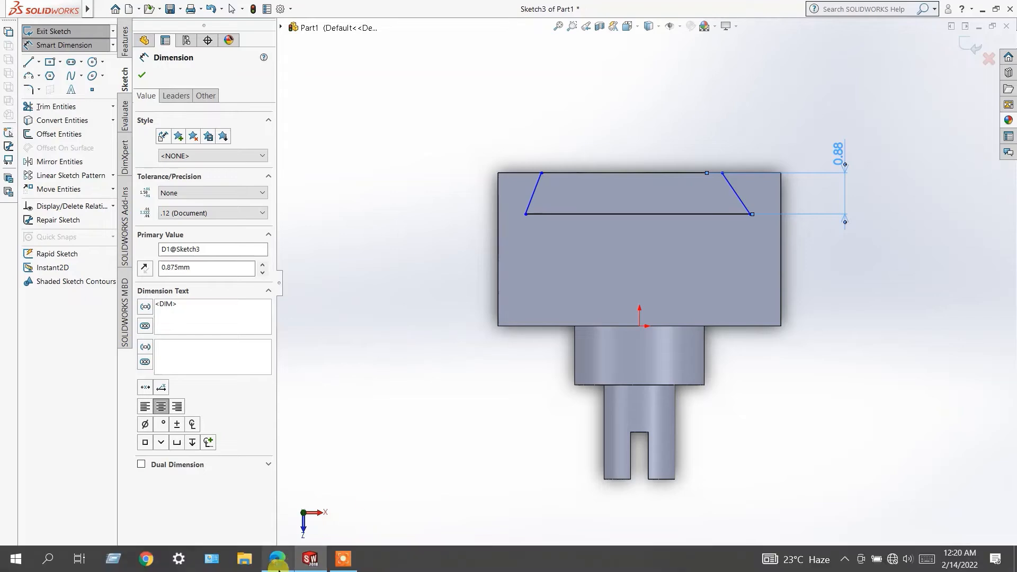
click(277, 565)
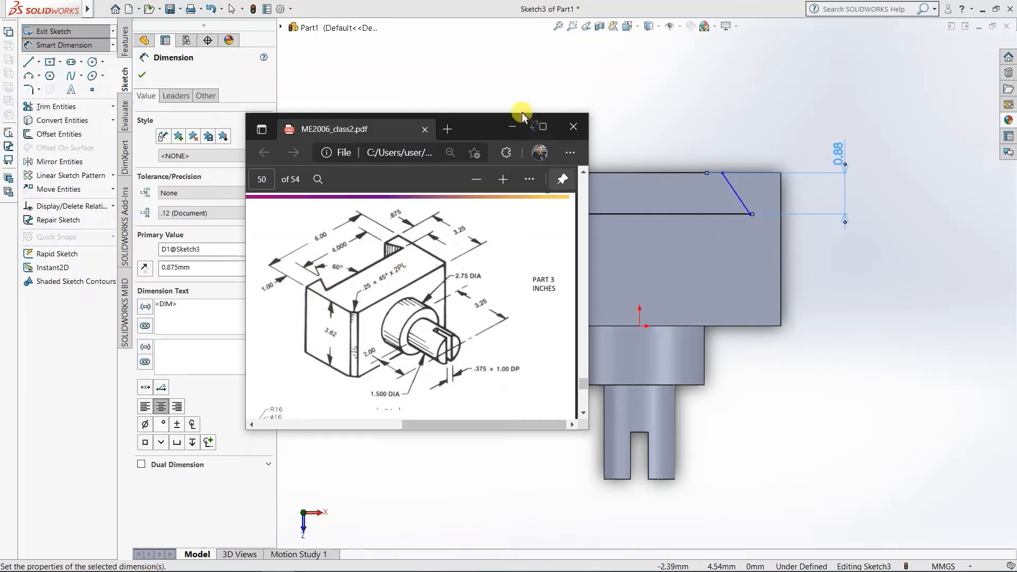
click(512, 127)
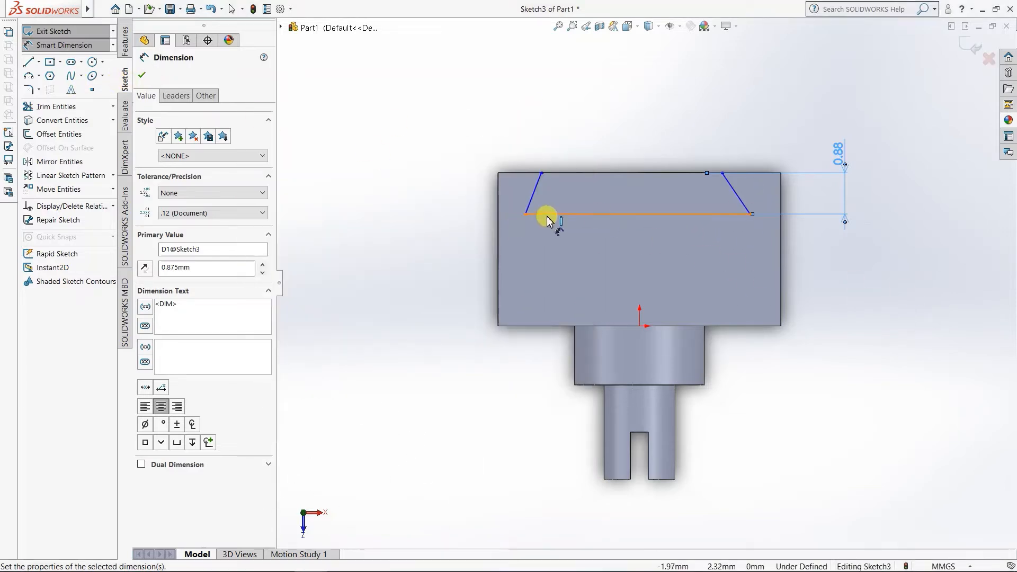
click(546, 216)
click(532, 194)
click(549, 204)
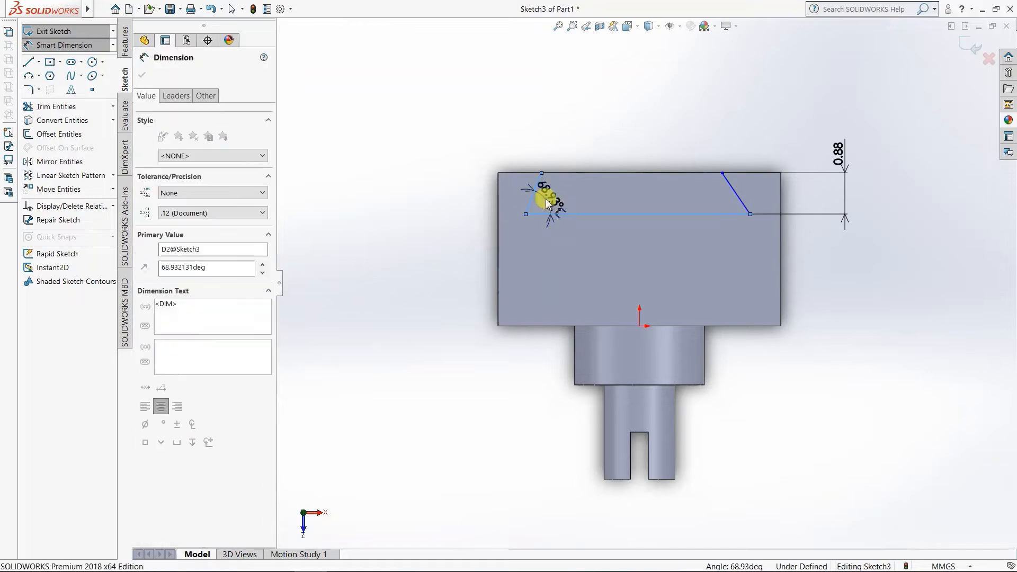
text(60)
key(Return)
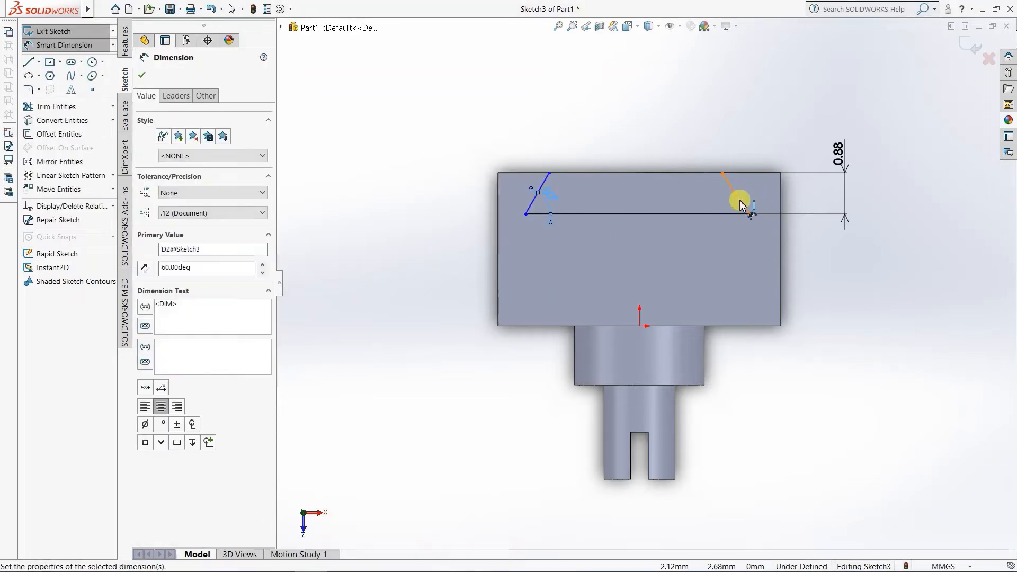
- Dimension the angle between the dovetail's right slanted line and its base line as 60°
click(741, 205)
click(726, 215)
click(711, 200)
text(60)
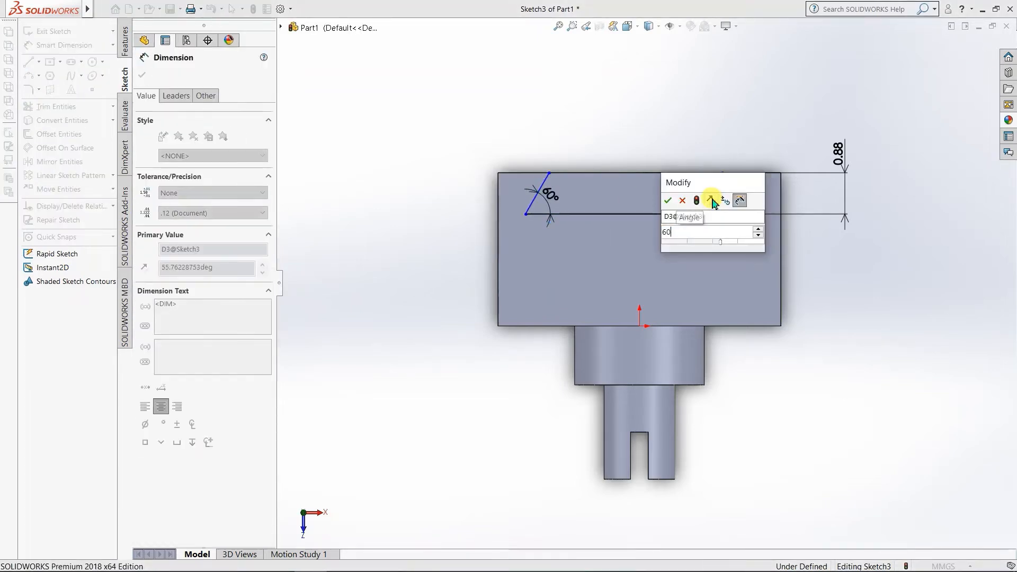
key(Return)
- Consult the drawing for the width of the dovetail's opening and its offset from the block's sides
mouse_move(210, 552)
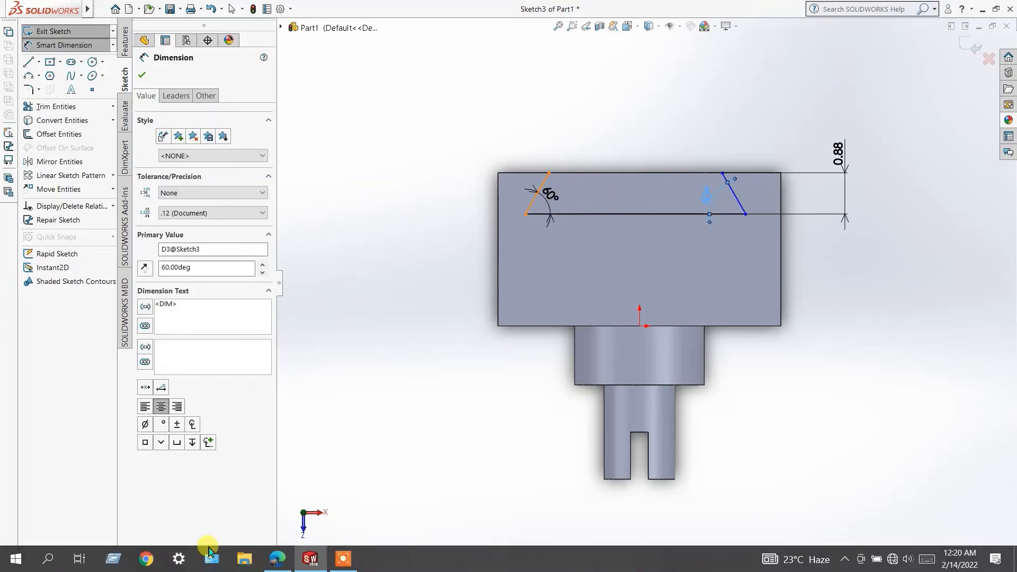
click(278, 559)
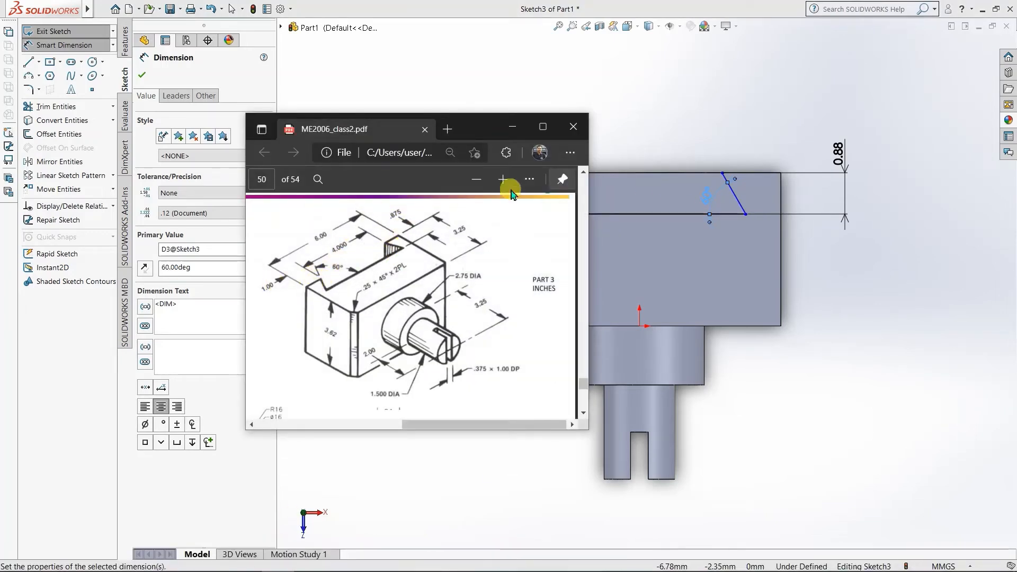
click(512, 126)
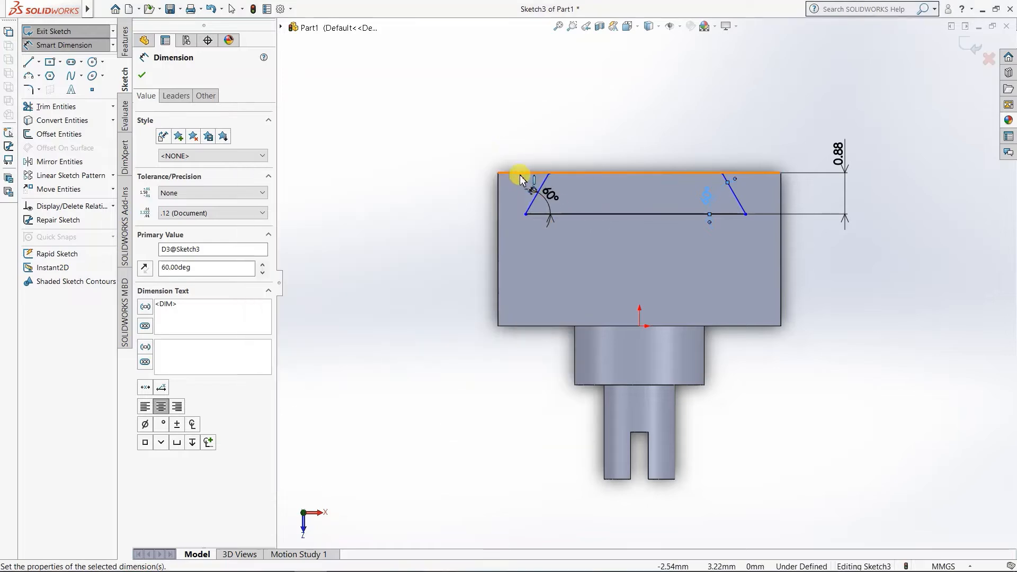
click(550, 174)
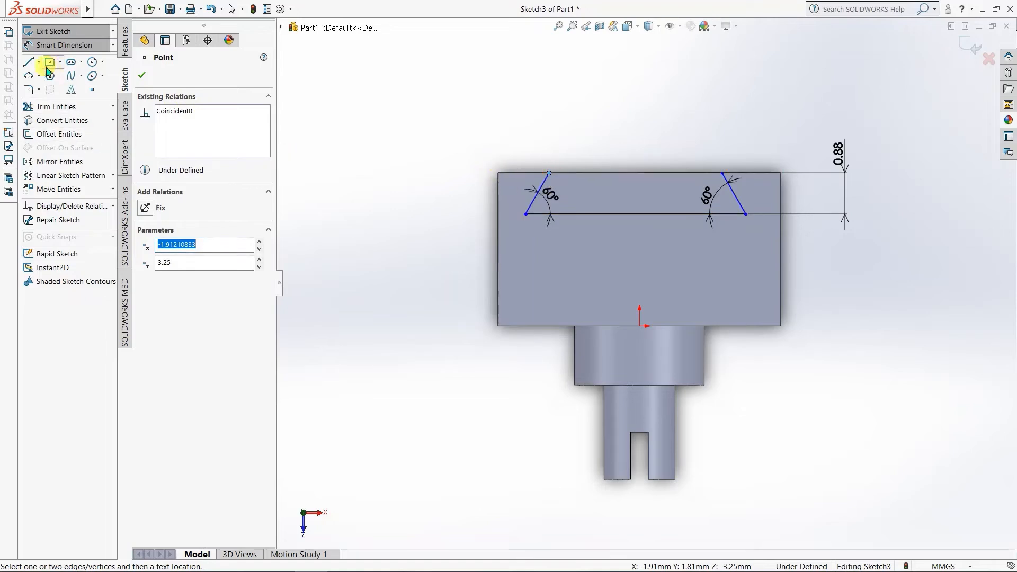
click(48, 45)
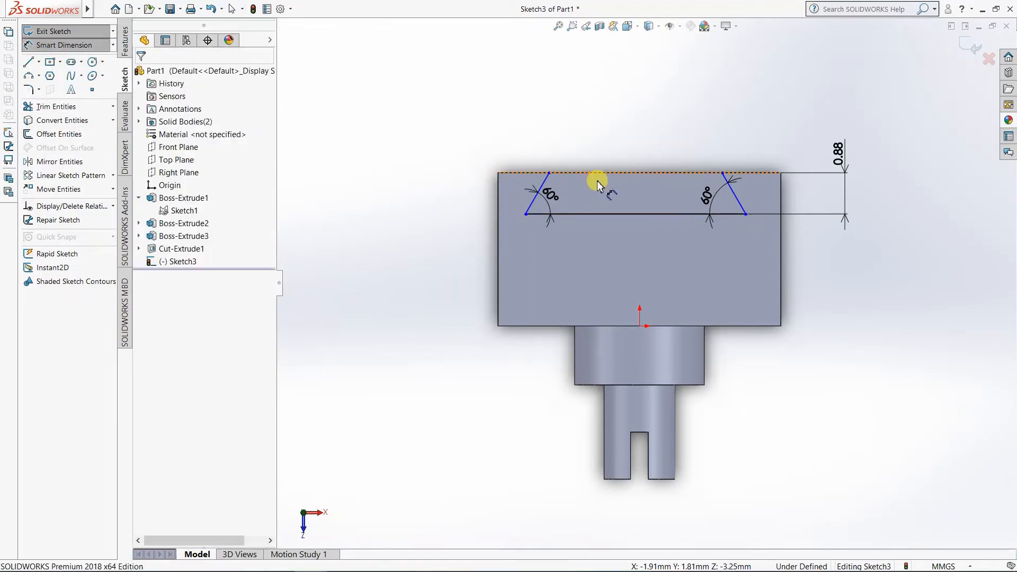
click(549, 174)
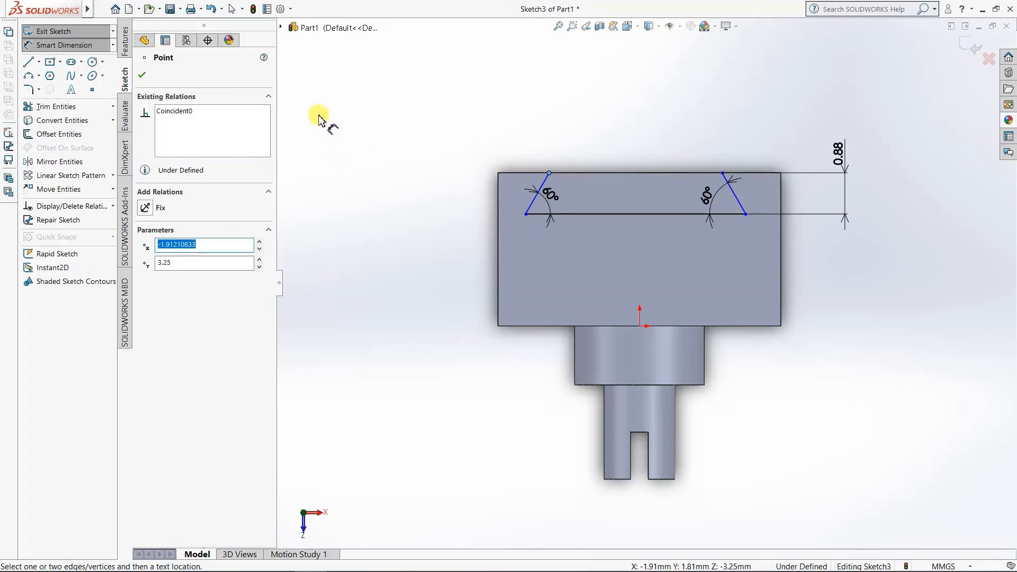
key(Escape)
key(Escape)
click(82, 44)
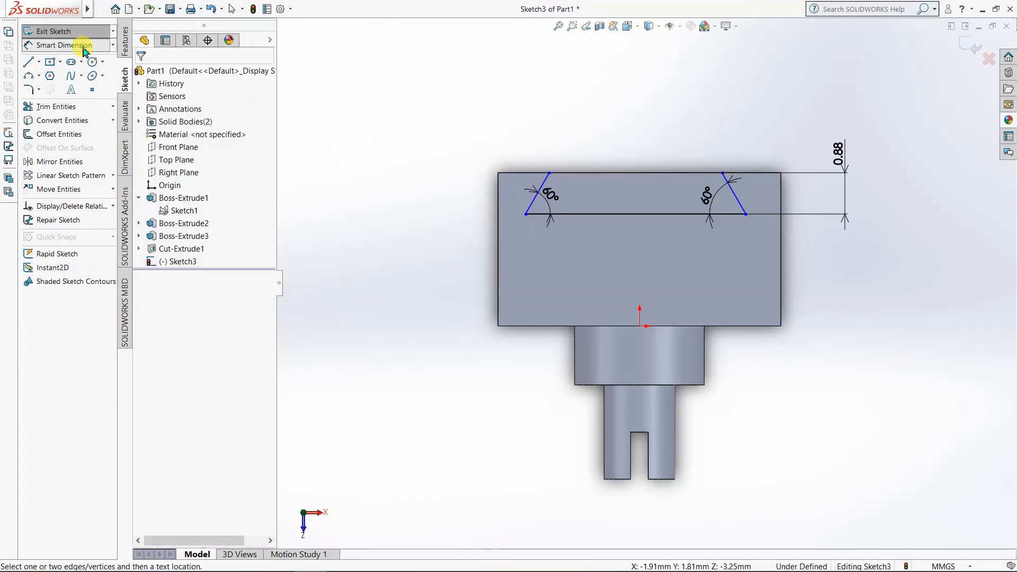
click(549, 174)
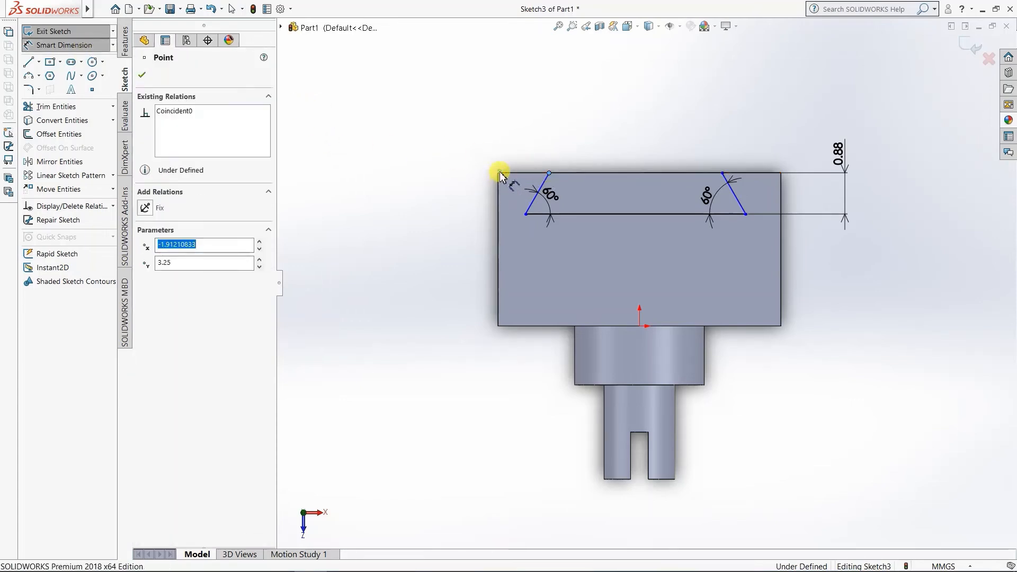
click(59, 45)
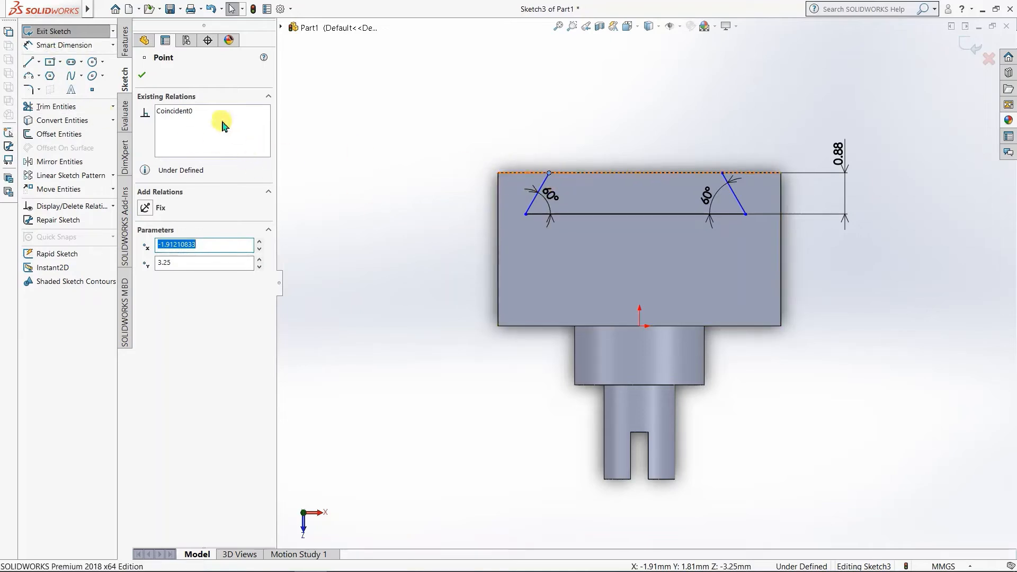
key(Escape)
- Delete the coincident relation on the rear endpoint of the dovetail's left slanted line
click(549, 175)
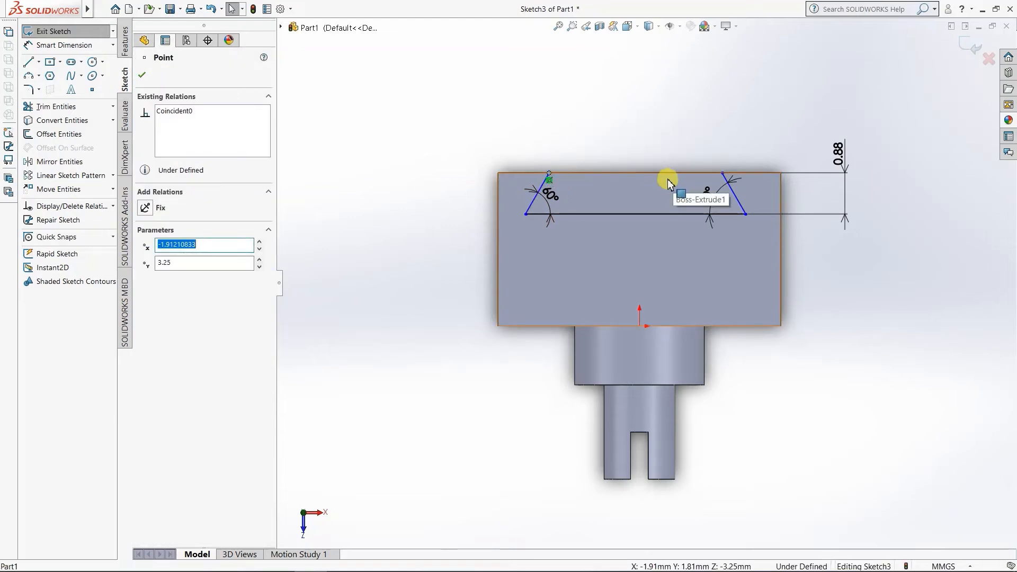
key(Escape)
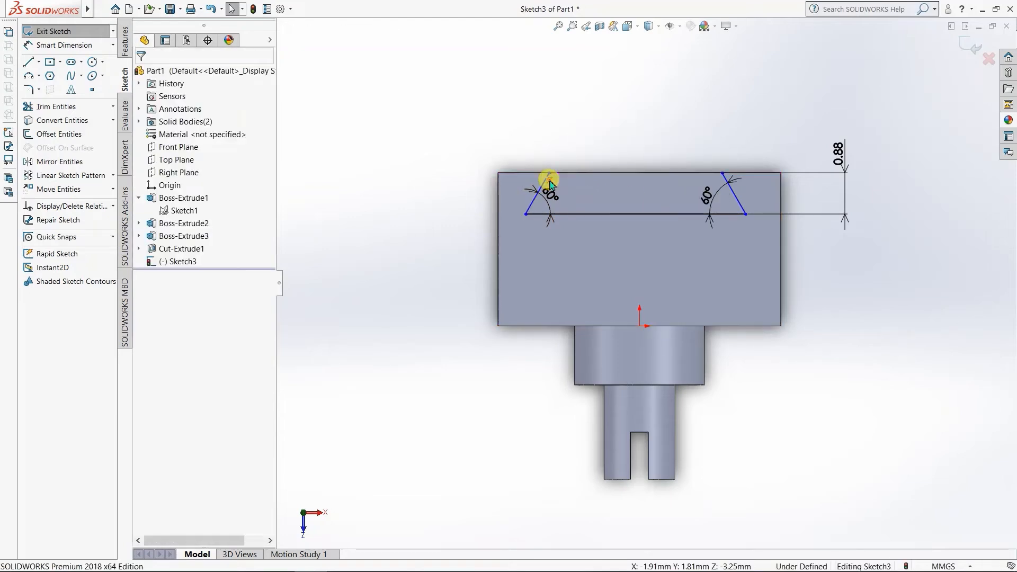
right_click(553, 184)
click(580, 324)
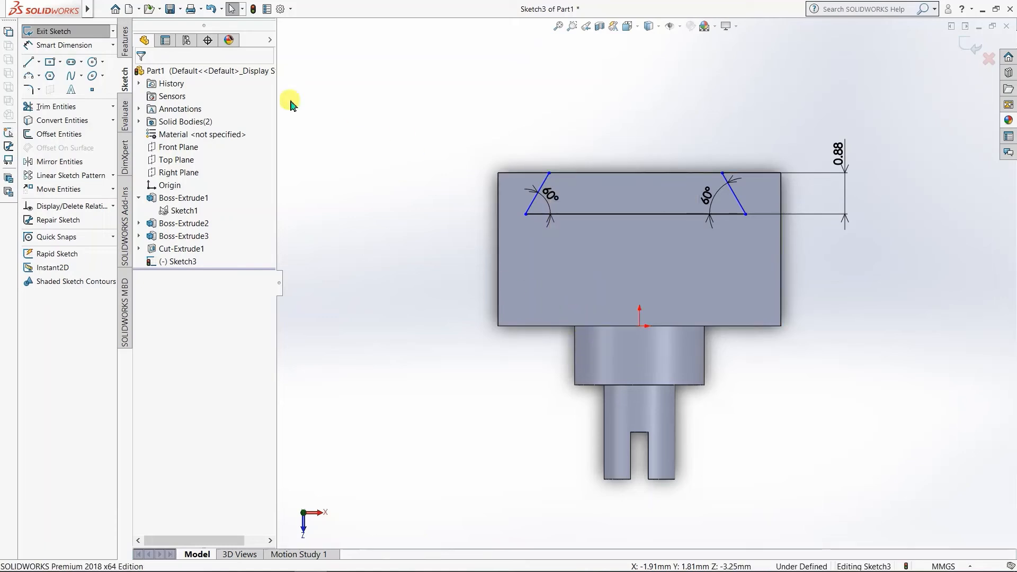
- Dimension the dovetail's opening between the rear endpoints of the two slanted lines as 4 mm
click(57, 45)
click(550, 173)
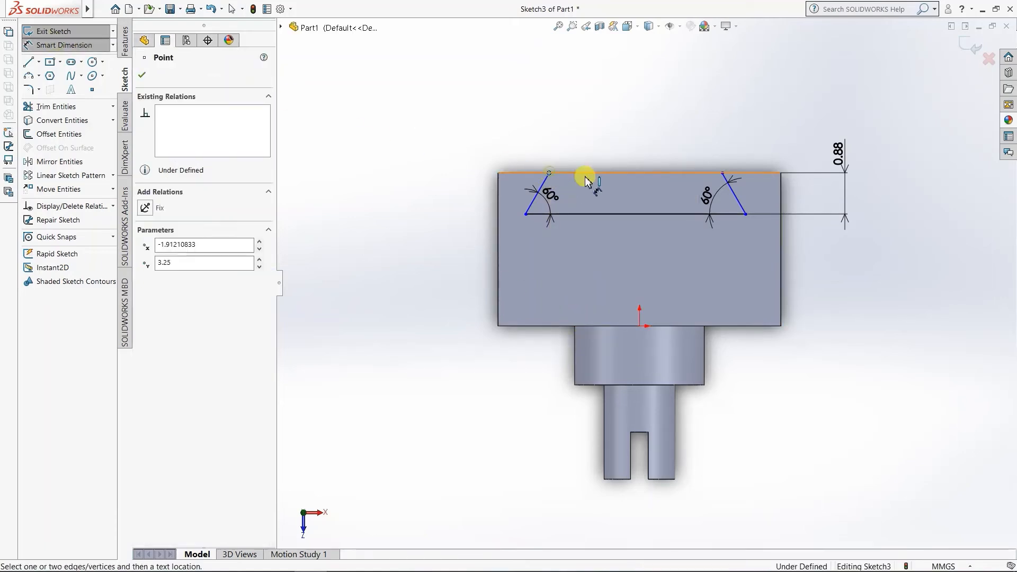
click(724, 174)
click(700, 98)
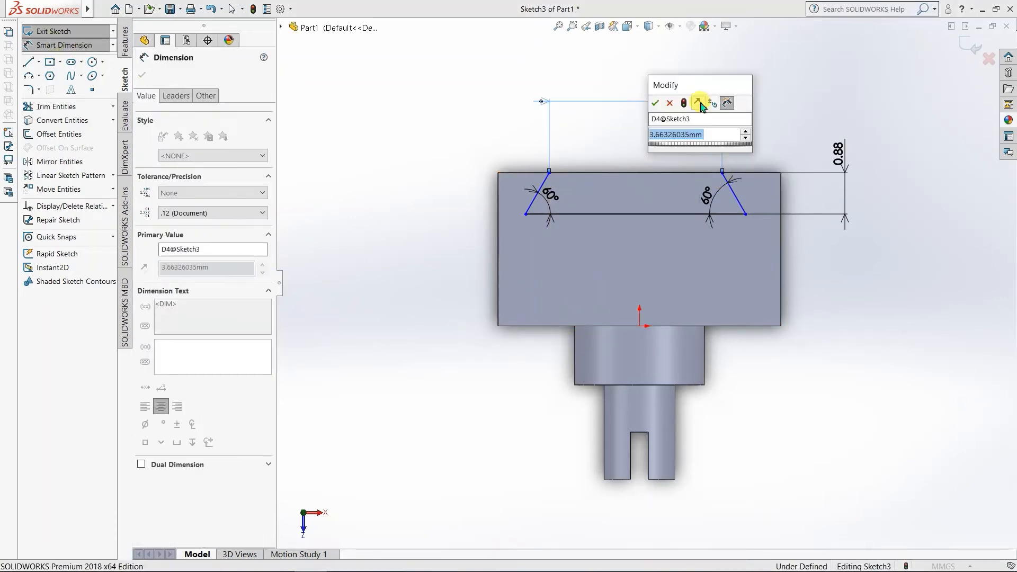
text(4)
key(Return)
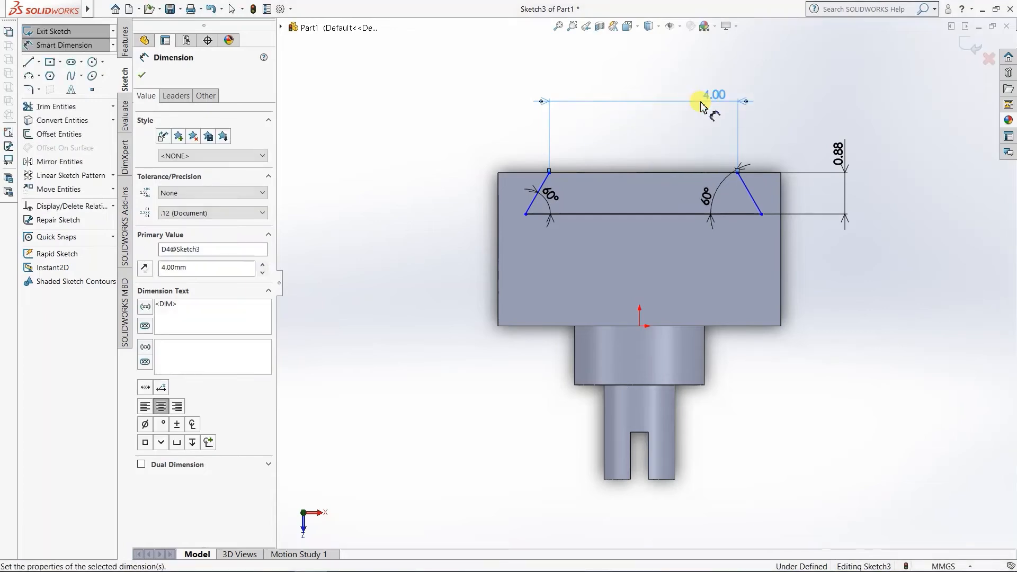
- Dimension the distance from the block's rear left corner to the dovetail opening's left endpoint as 1 mm
click(549, 173)
click(499, 173)
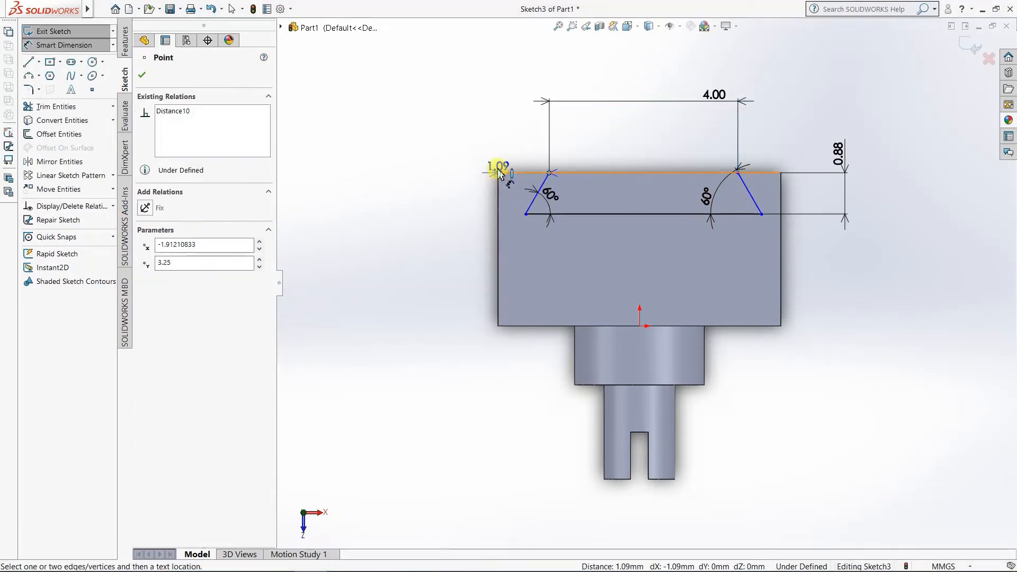
click(491, 138)
text(1)
key(Return)
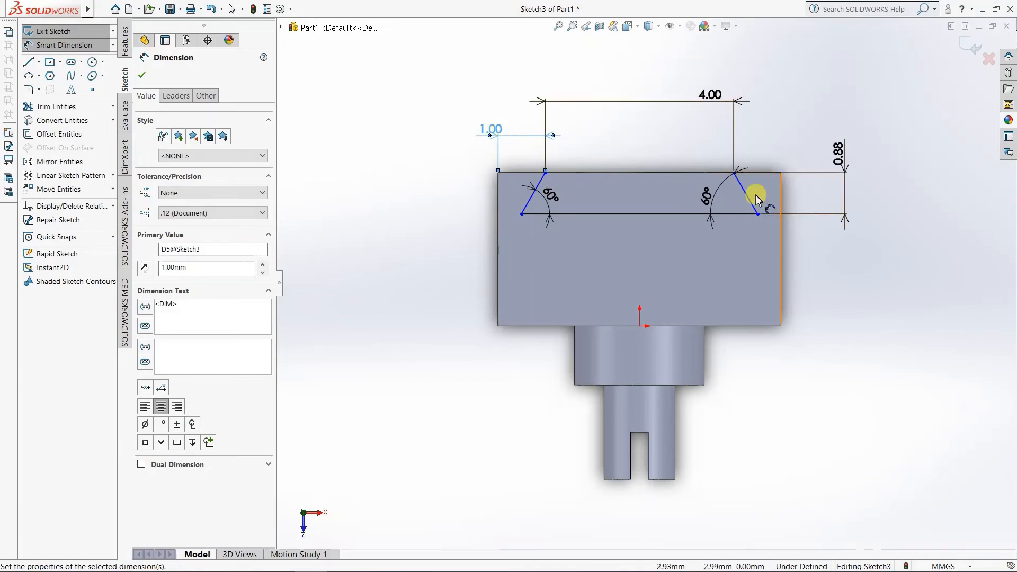
- Dimension the distance from the dovetail opening's right endpoint to the block's rear right corner at 1 mm and finish dimensioning
click(734, 174)
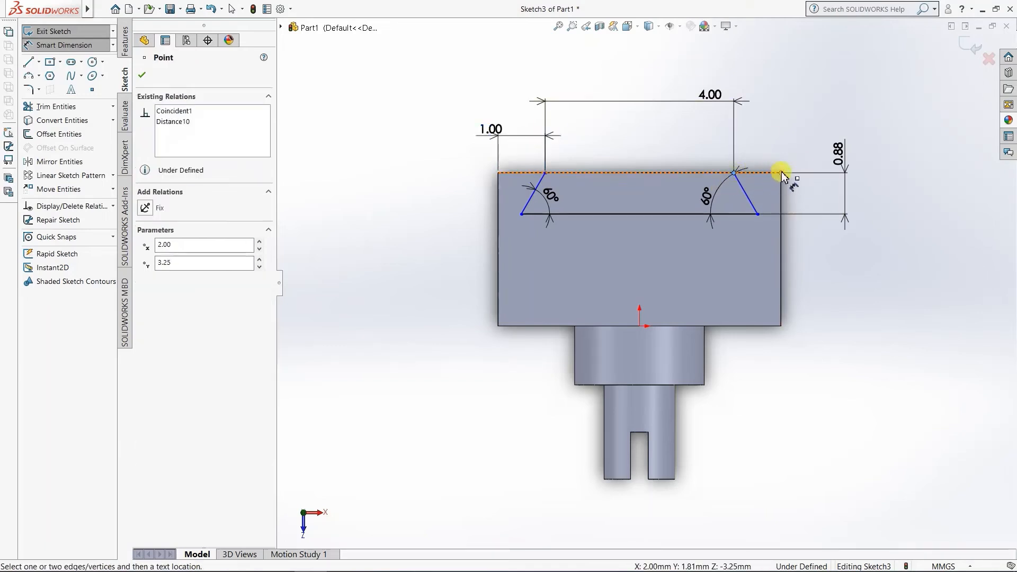
click(781, 173)
click(780, 133)
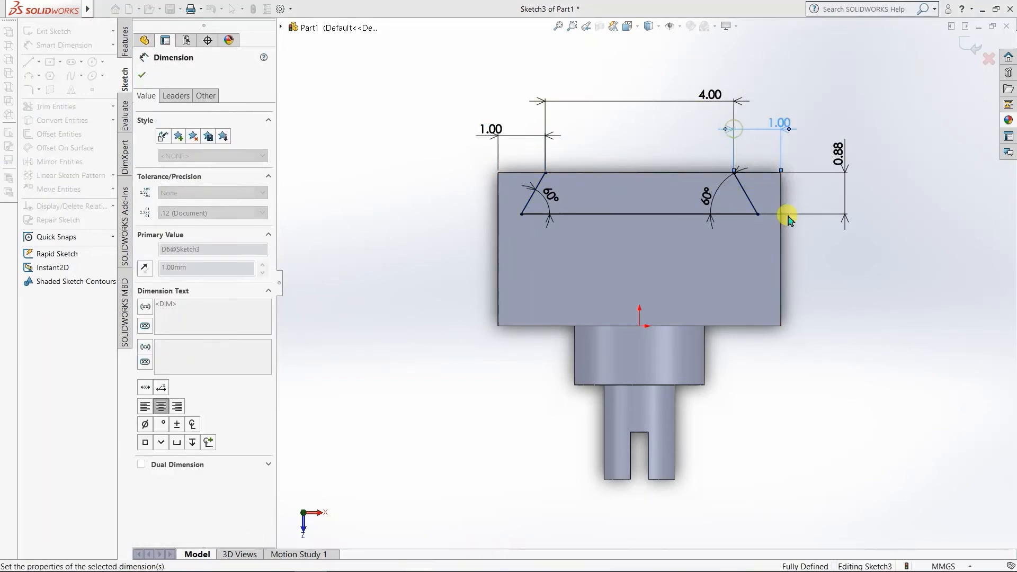
click(733, 130)
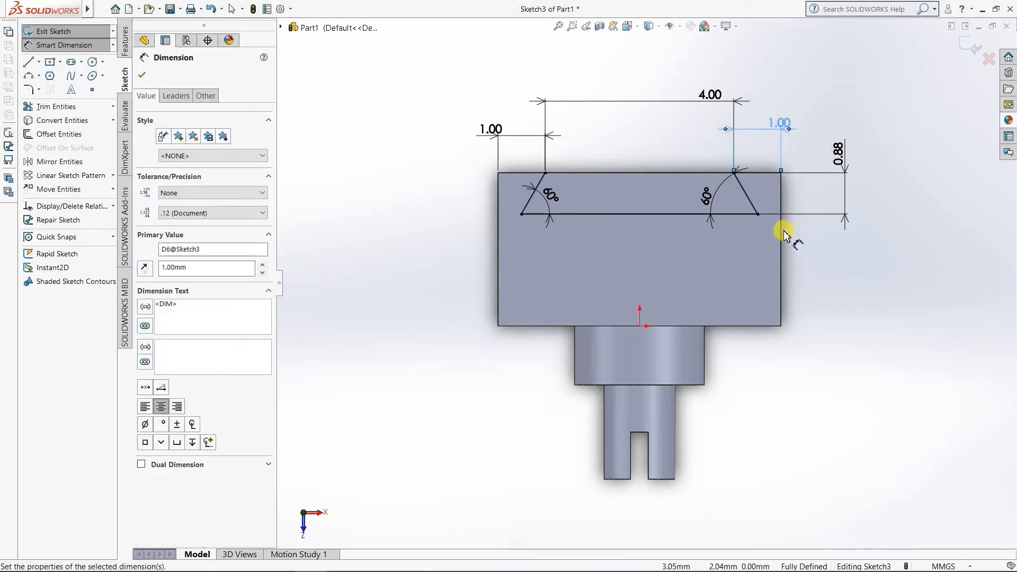
click(142, 75)
- Cut the dovetail sketch through the full height of the block with an Extruded Cut set to go through all
click(125, 43)
click(59, 103)
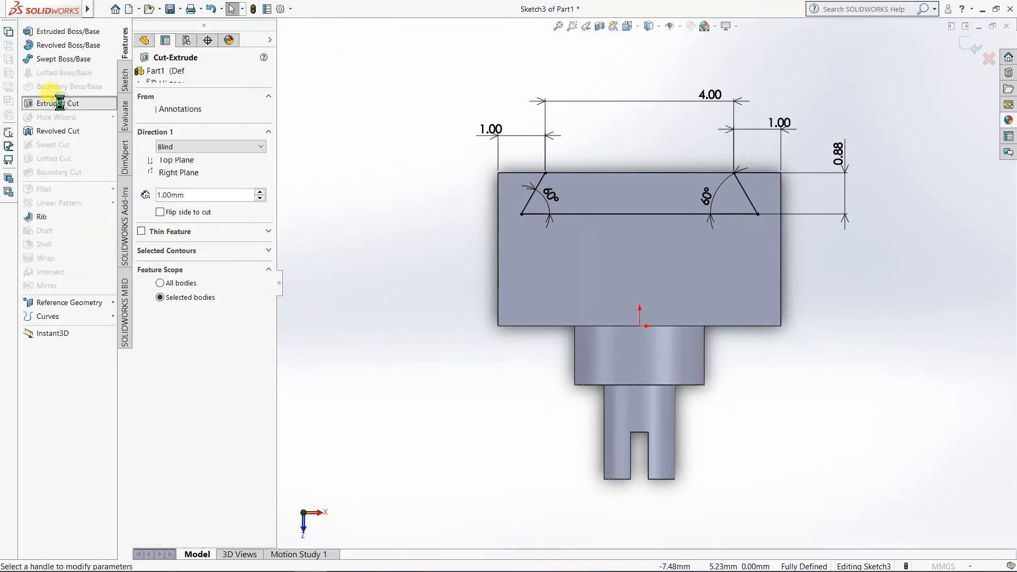
click(639, 34)
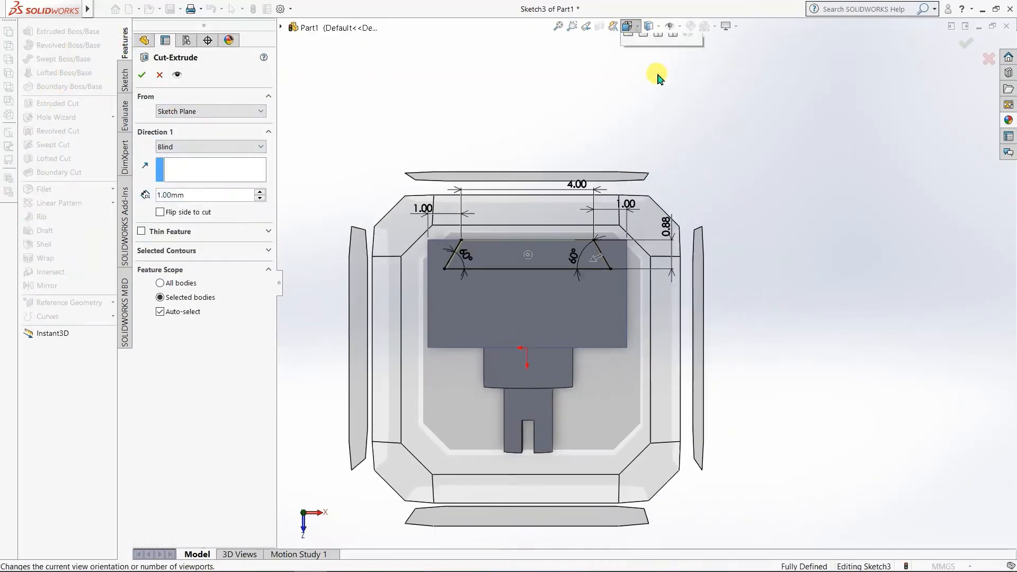
click(675, 70)
click(196, 149)
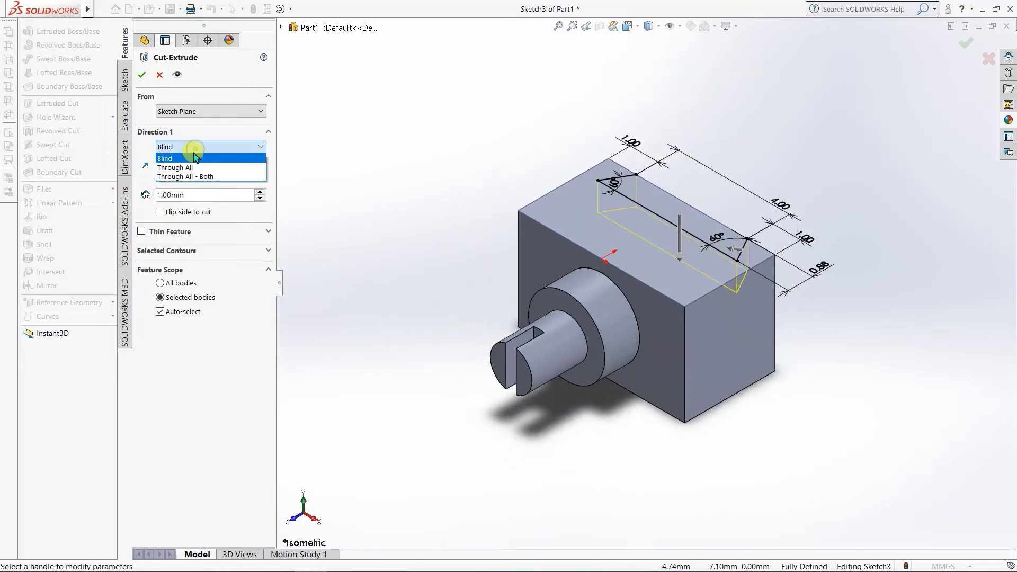
click(174, 175)
click(141, 77)
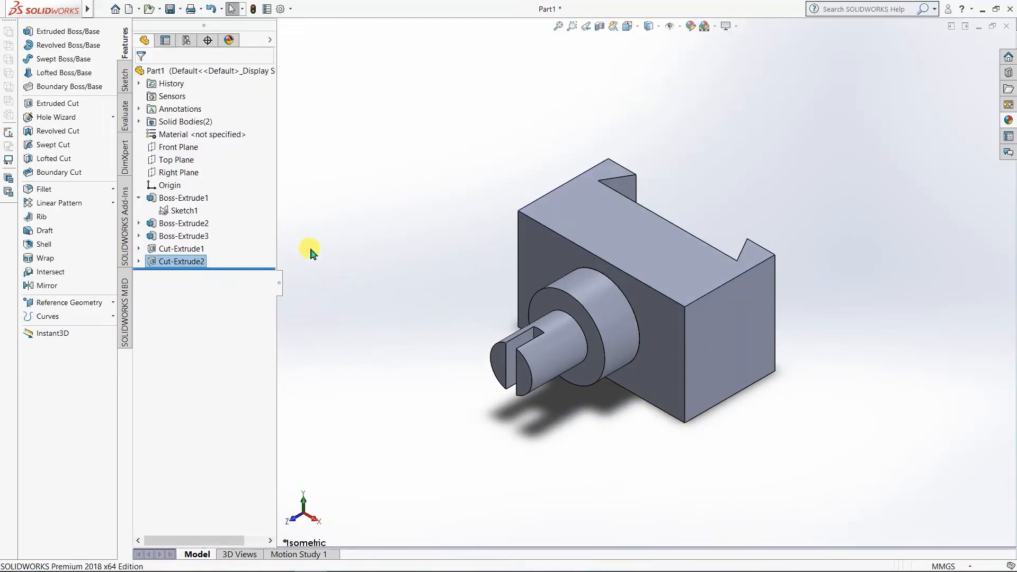
middle_drag(420, 290, 477, 551)
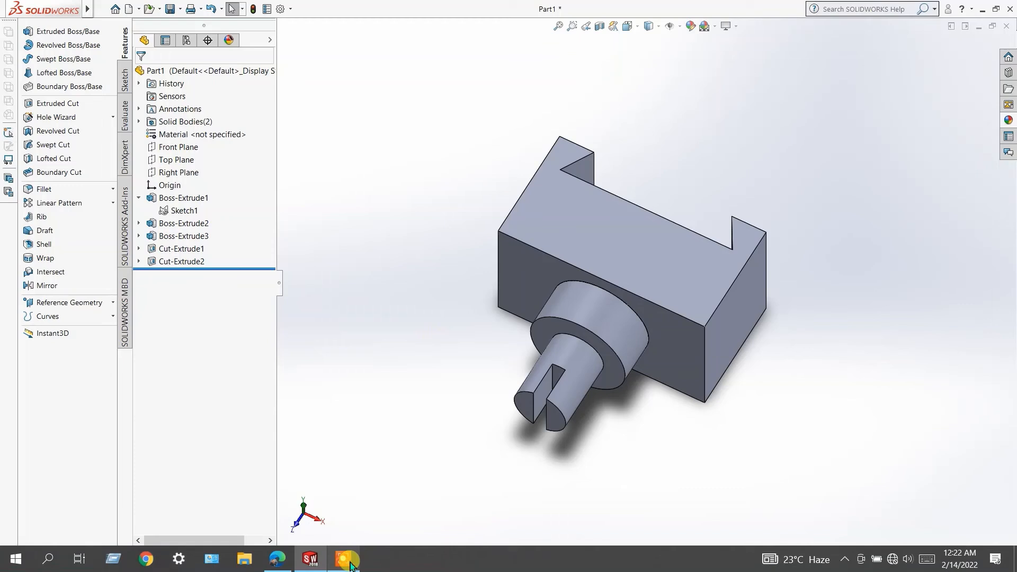
click(277, 559)
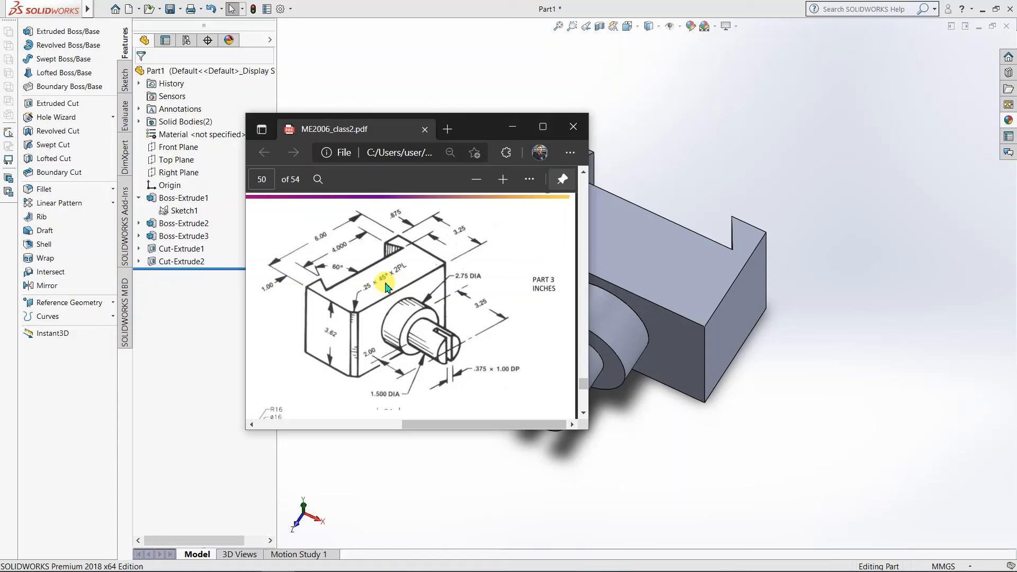
click(518, 133)
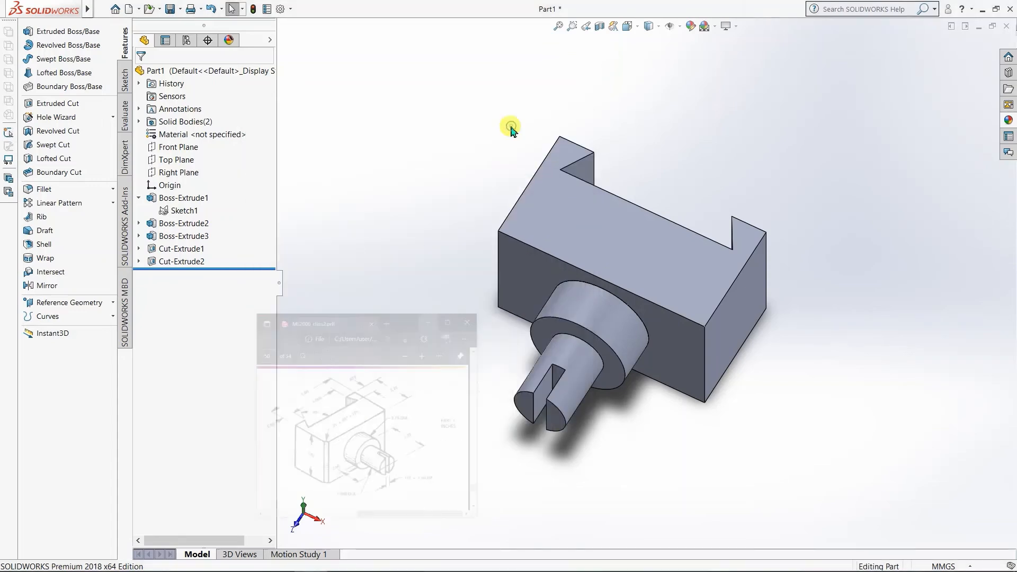
click(44, 190)
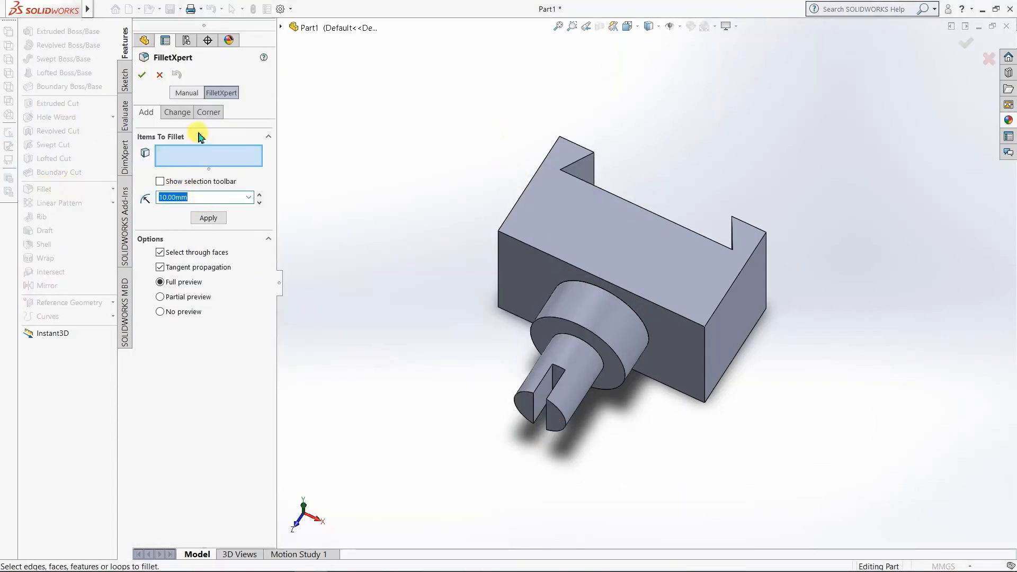
click(164, 74)
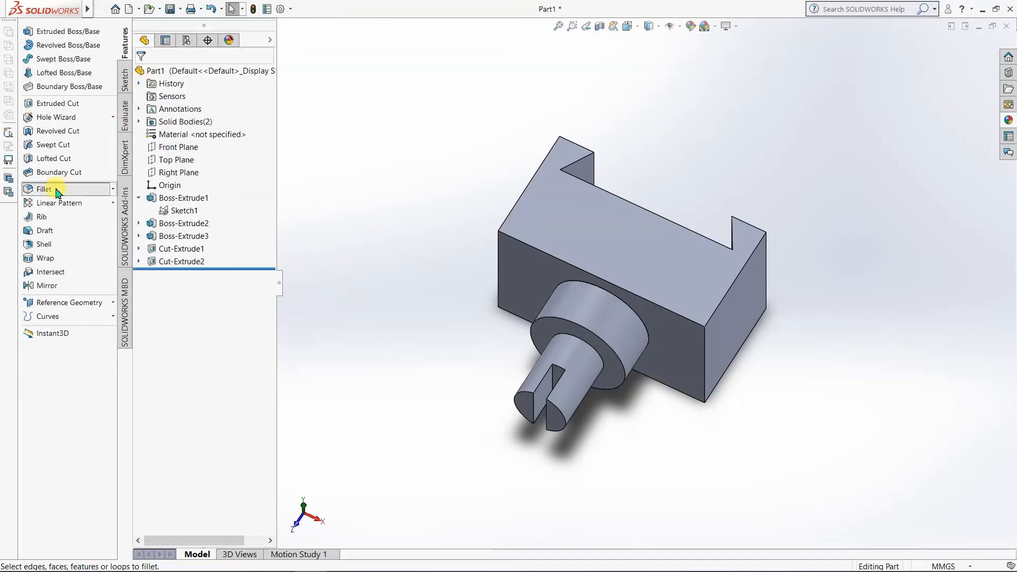
click(50, 190)
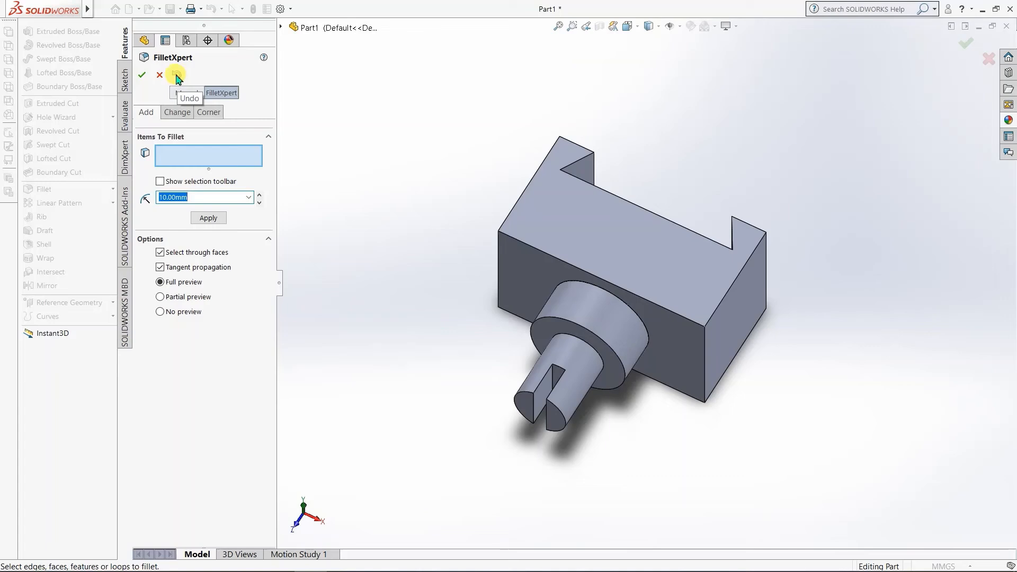
click(182, 94)
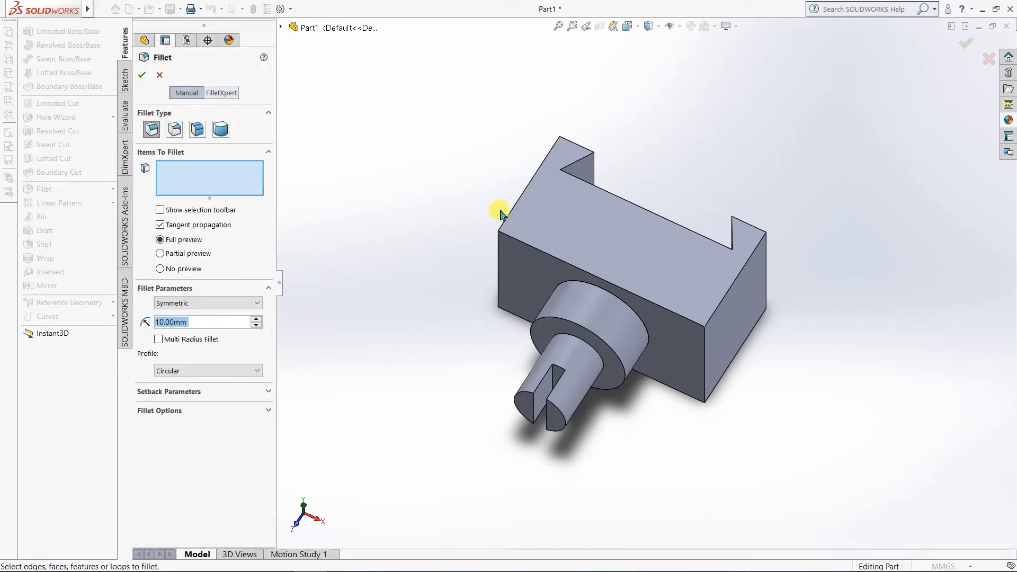
click(192, 304)
click(192, 320)
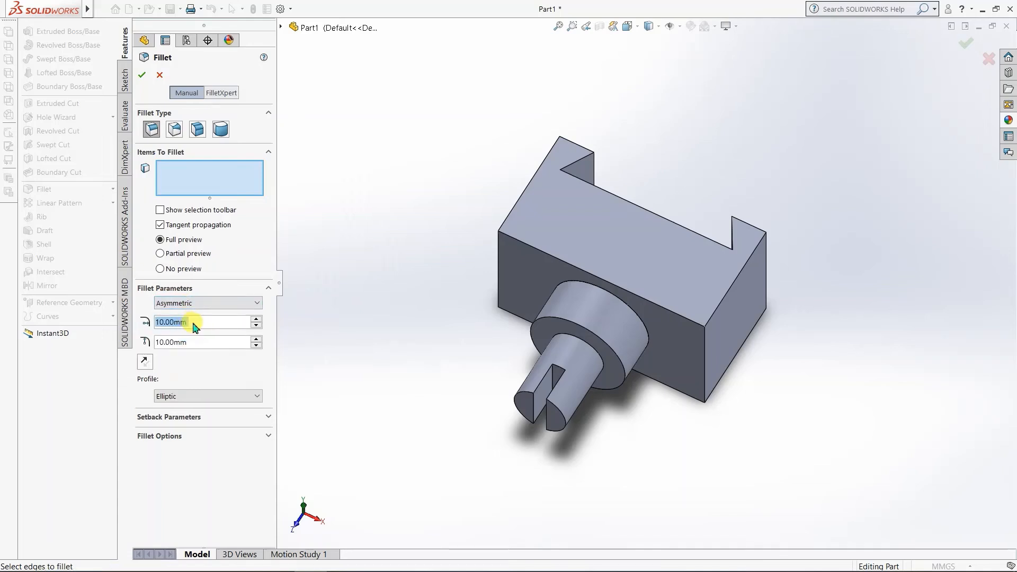
click(159, 75)
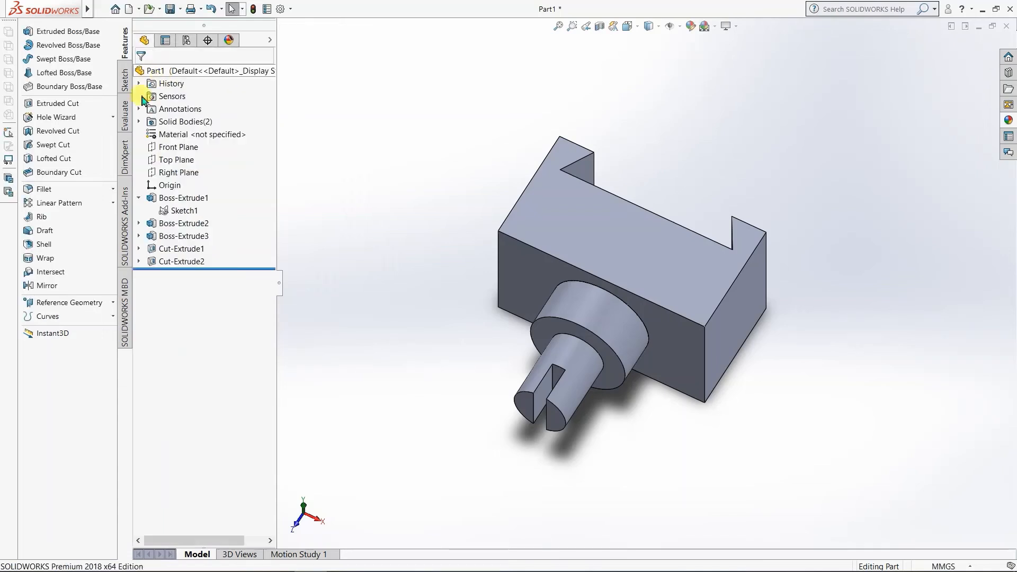
- Consult the Part 3 drawing in ME2006_class2.pdf for the corner chamfer and start a Chamfer with a distance of 0.25 mm
click(113, 191)
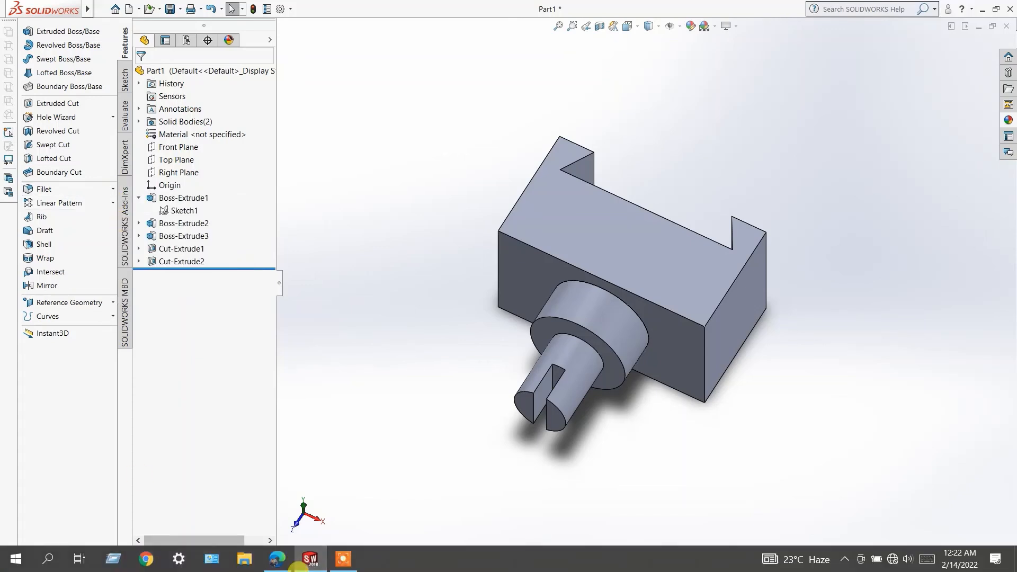
click(295, 563)
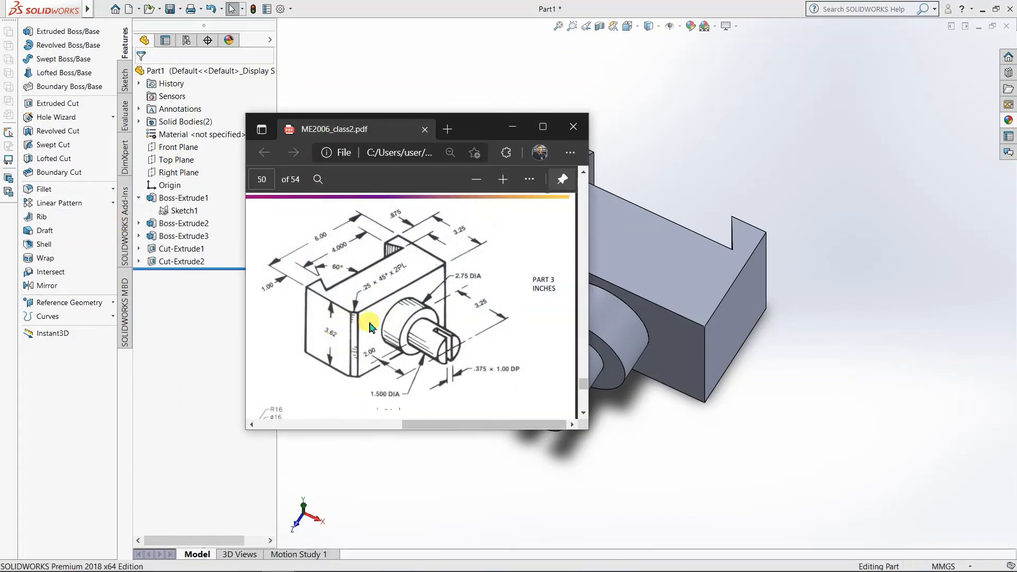
click(512, 127)
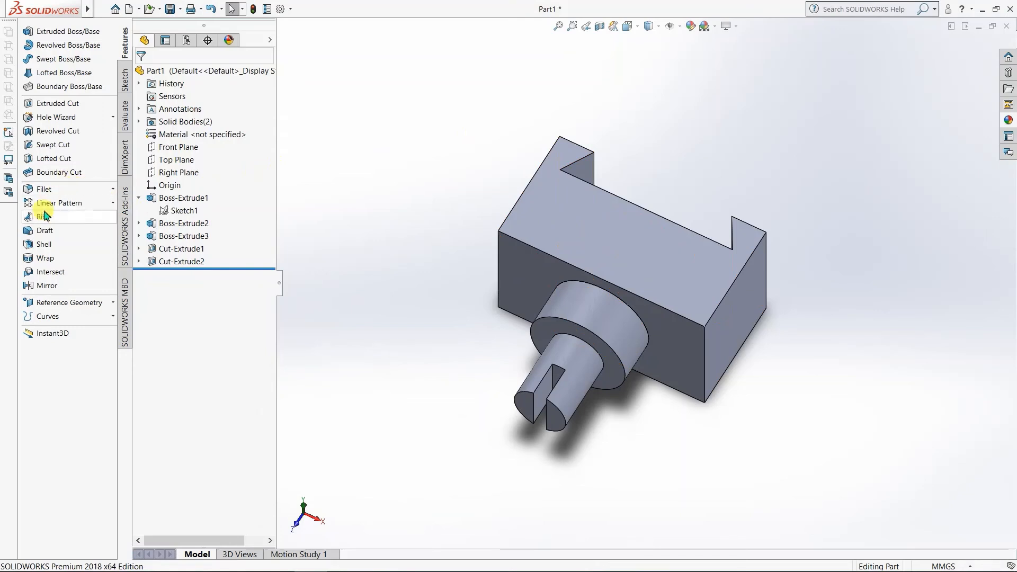
click(113, 190)
click(149, 205)
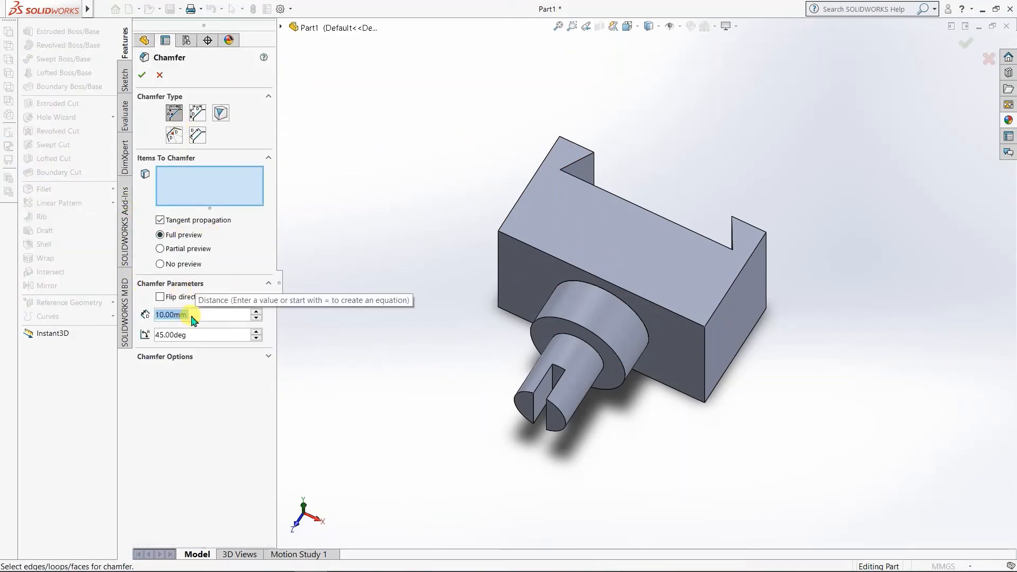
click(279, 561)
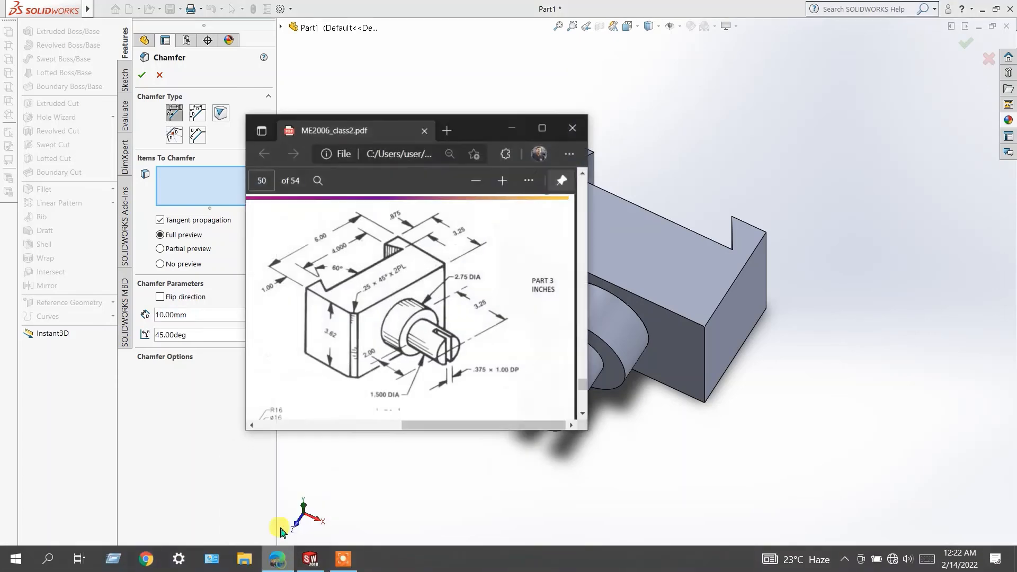
click(508, 127)
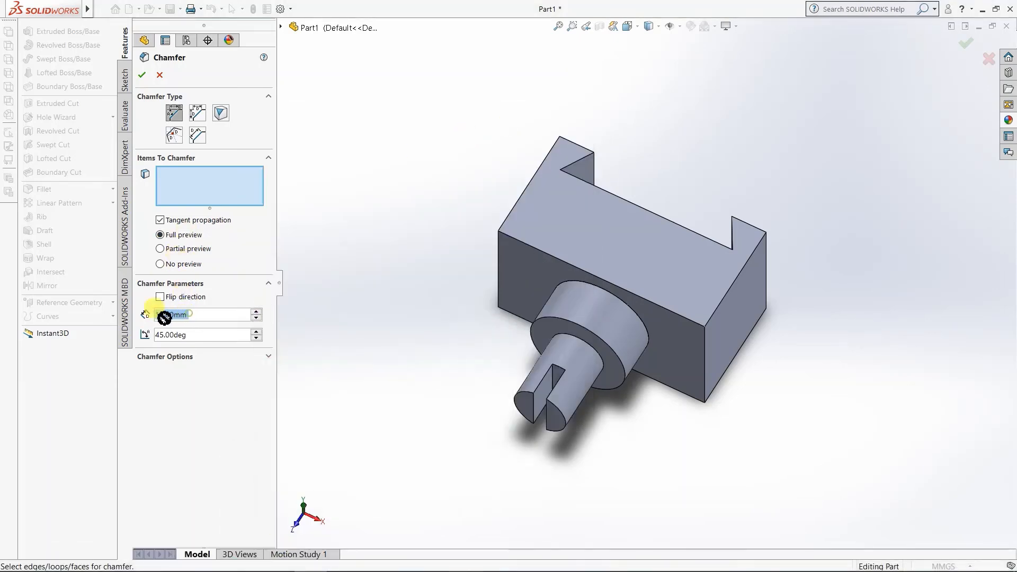
text(25)
key(Return)
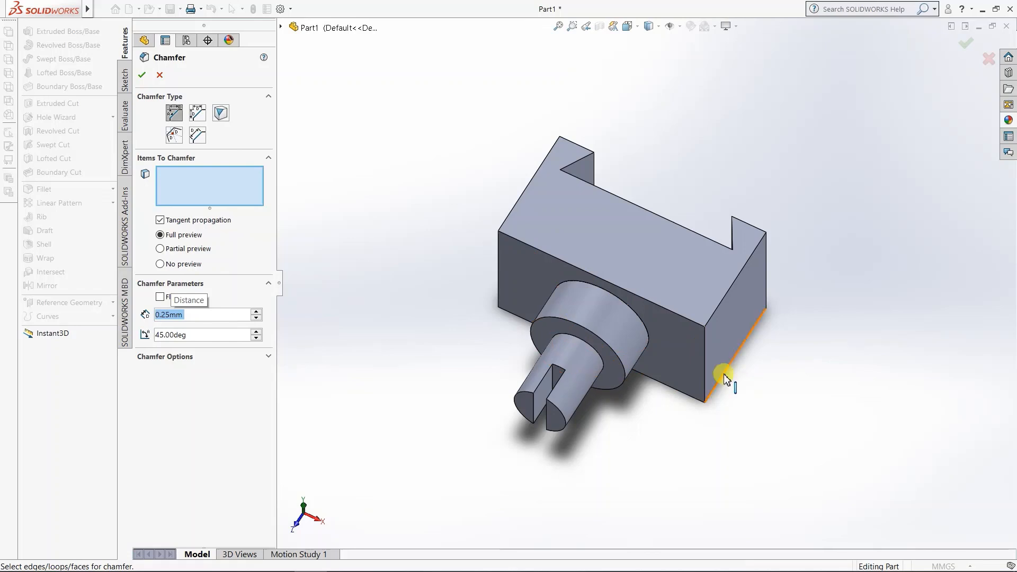
- Apply the 45° chamfer to the block's two vertical edges on the boss side
click(705, 356)
middle_drag(464, 404, 542, 366)
click(545, 361)
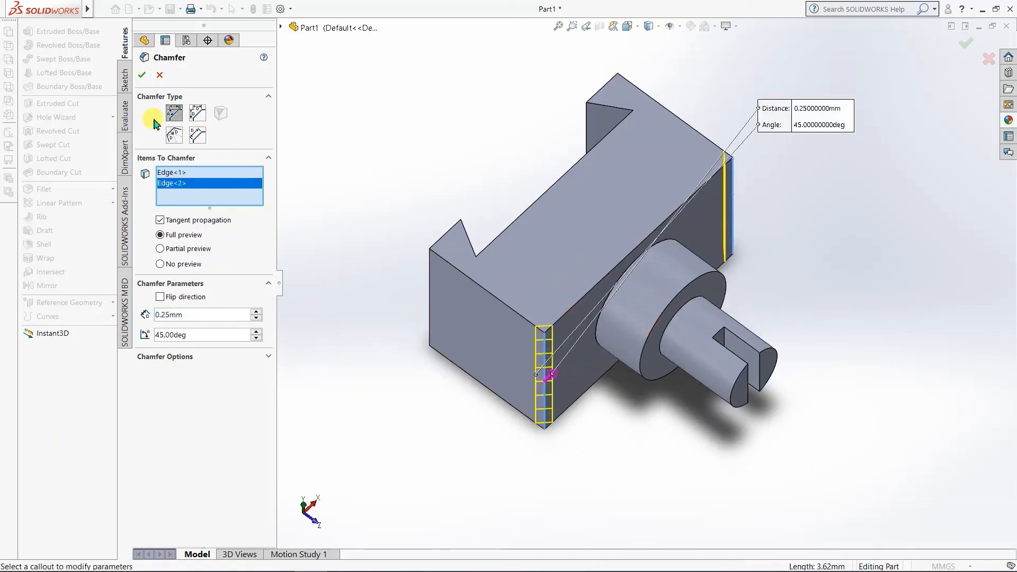
click(142, 75)
middle_drag(395, 423, 443, 380)
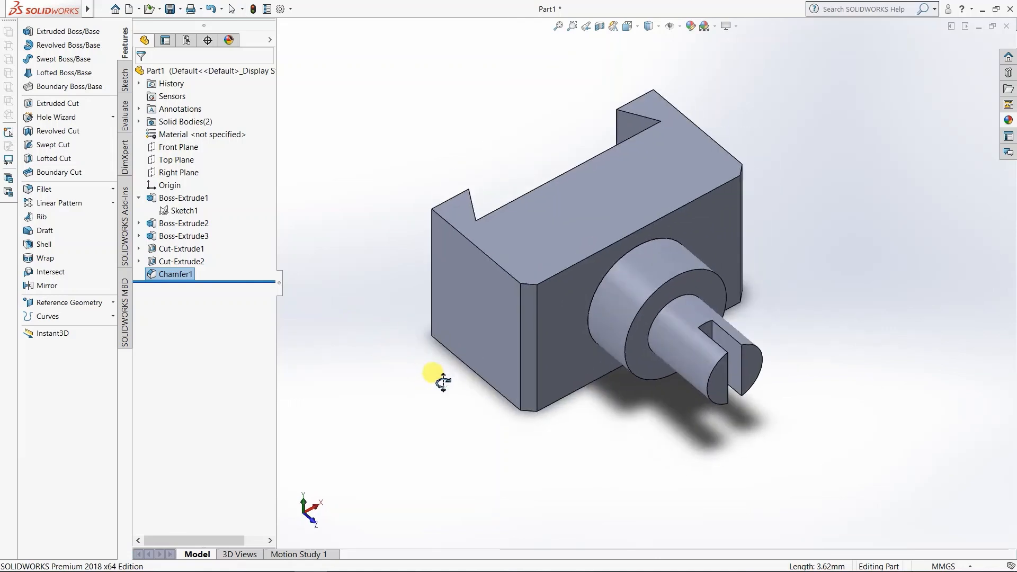
- Switch to ME2006_class2.pdf and place the Part 3 drawing beside the model to compare them
click(278, 559)
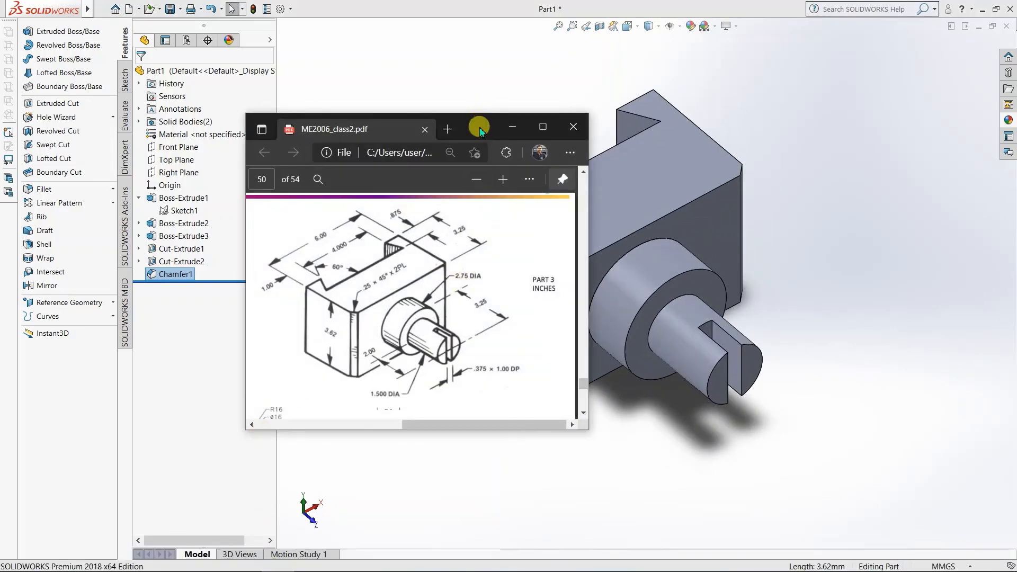
drag(479, 129, 304, 140)
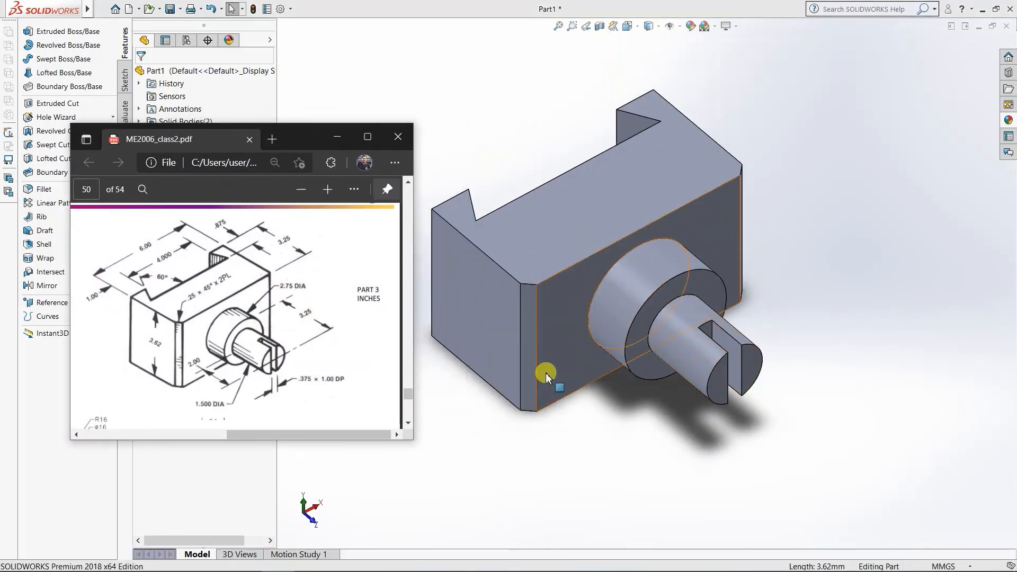